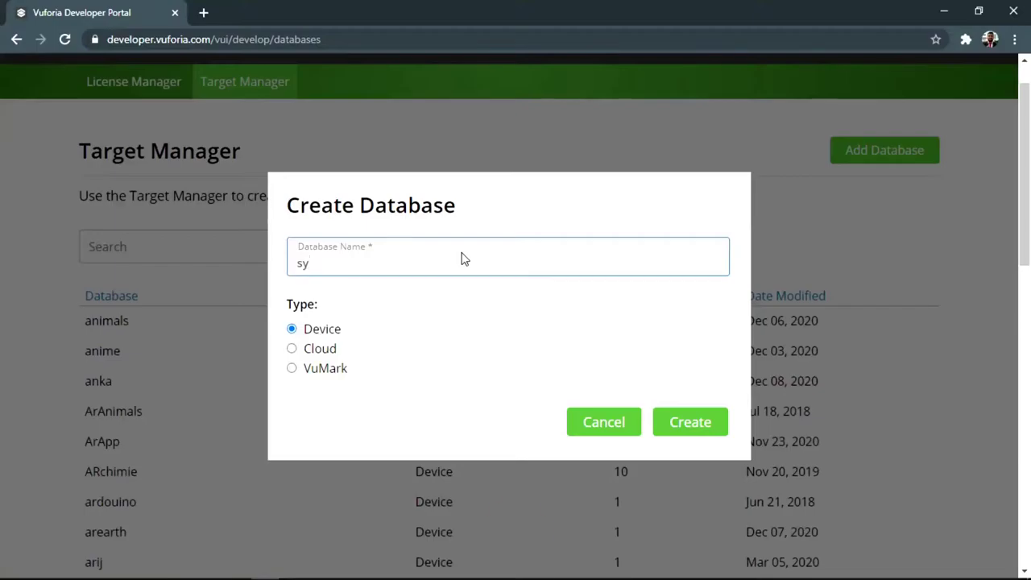
- Create the Device database 'system', then find it in Target Manager and open it
text(ste)
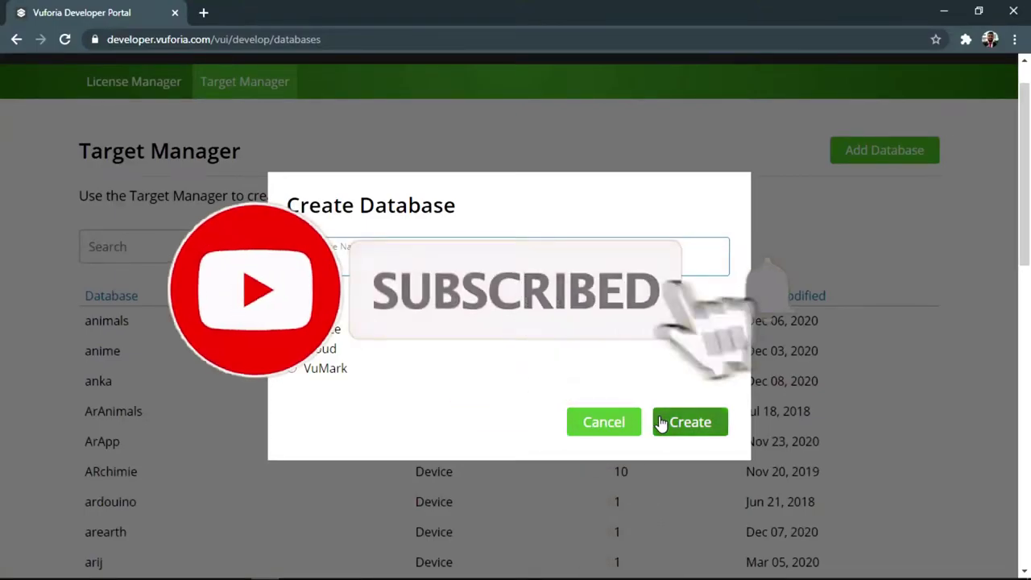
click(661, 423)
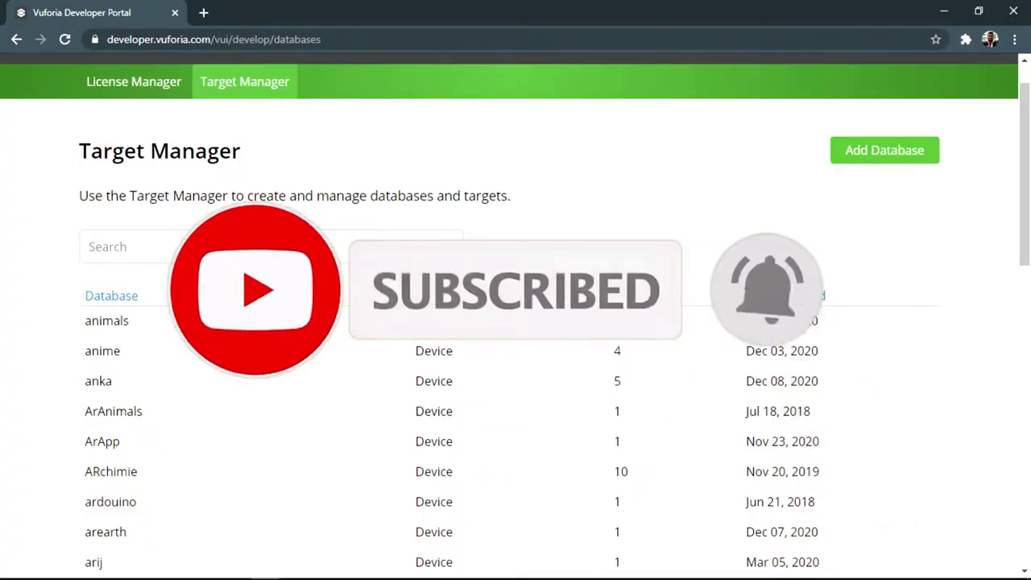
click(121, 246)
text(sys)
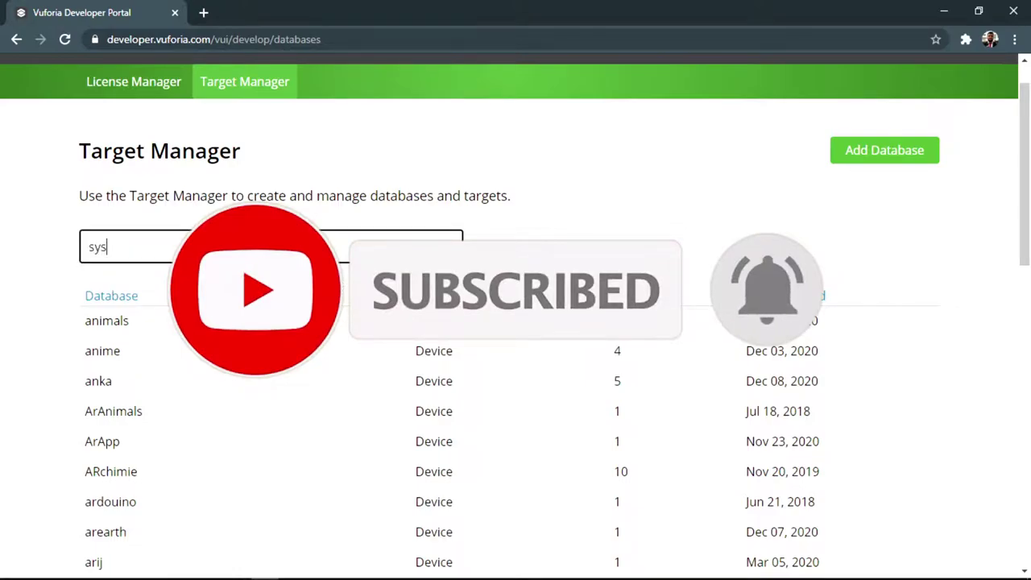
click(178, 328)
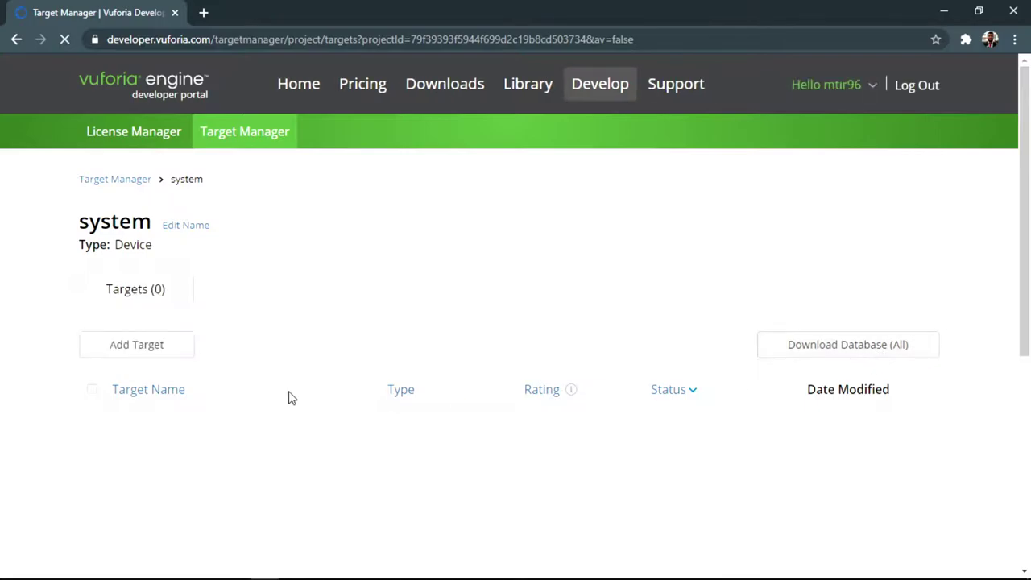
- Add a new single-image target using the solar system picture file
click(103, 349)
click(677, 392)
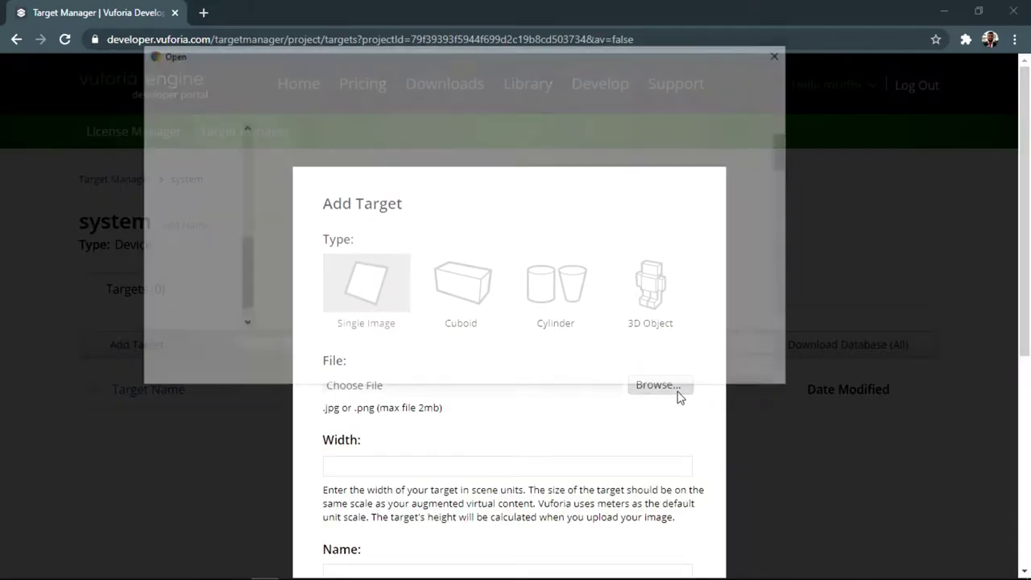
text(sy)
key(Down)
key(Return)
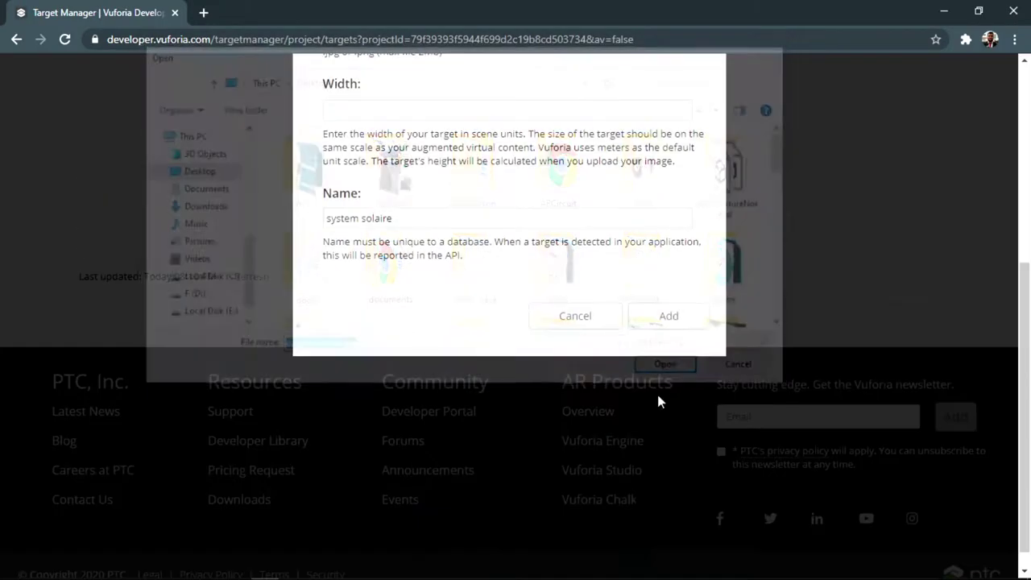
- Set the target width to 1, rename it systemSolaire, and upload it
click(373, 105)
text(1)
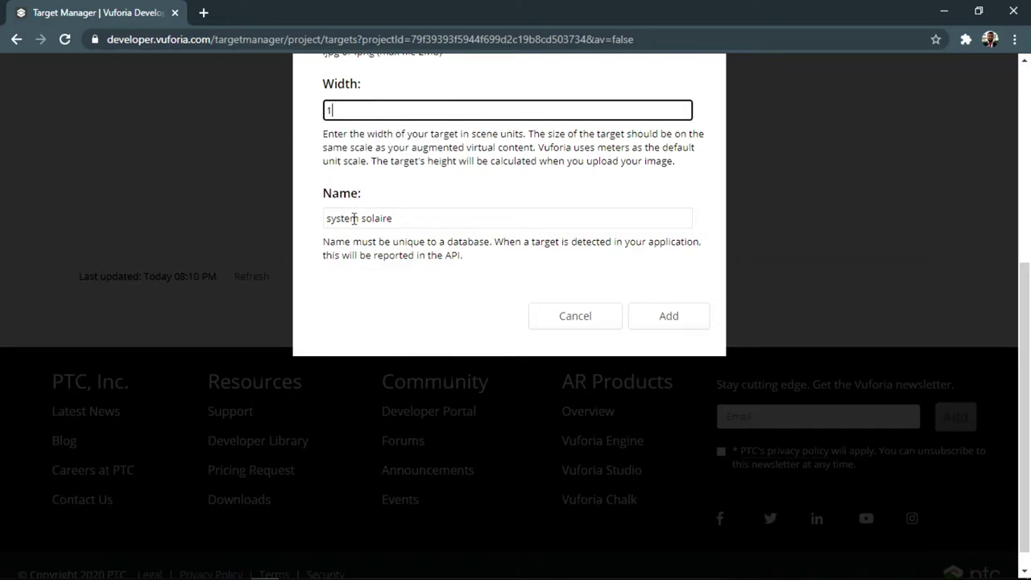
drag(374, 219, 362, 219)
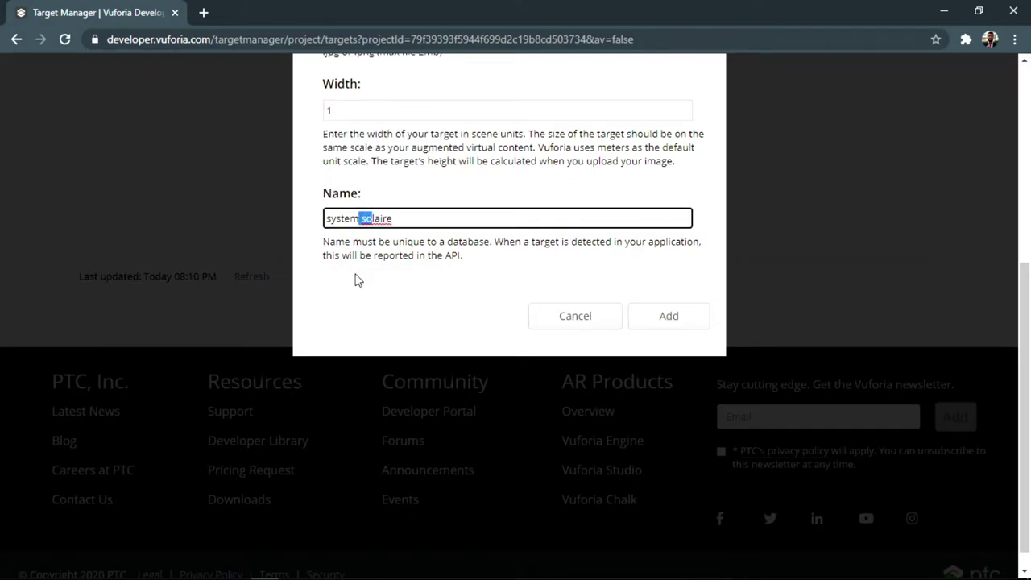
text(S)
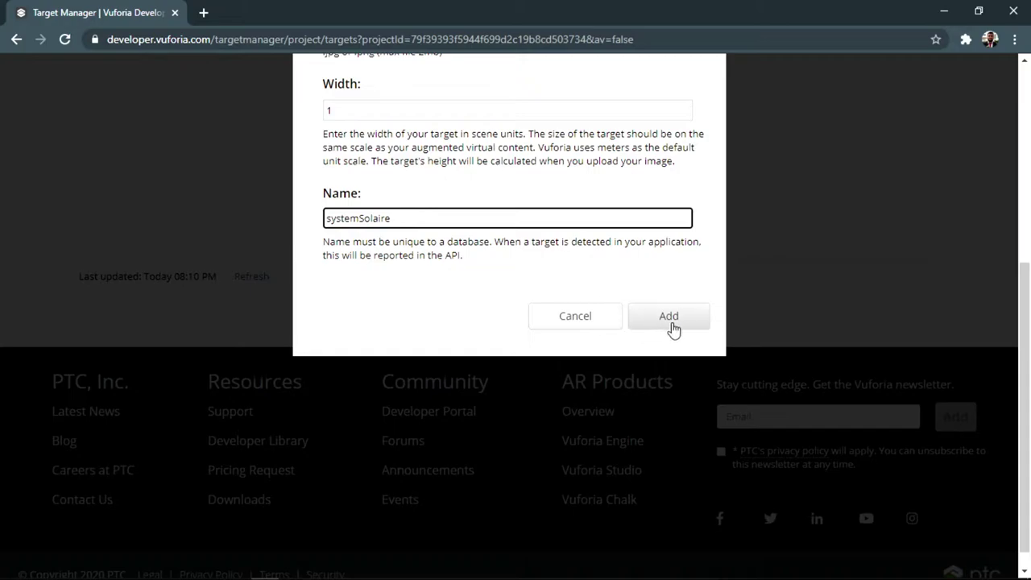
click(670, 320)
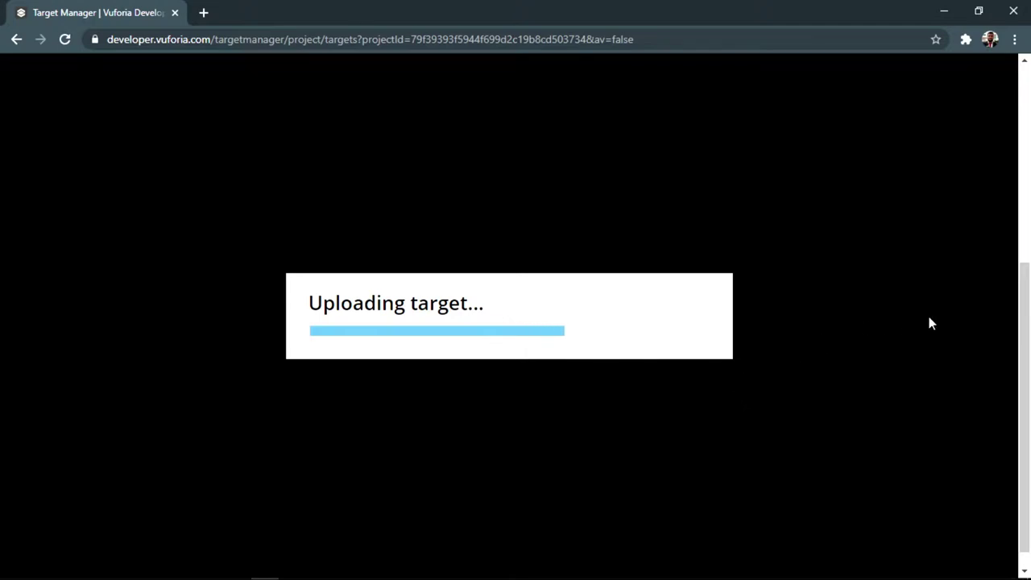
drag(1025, 328, 1009, 186)
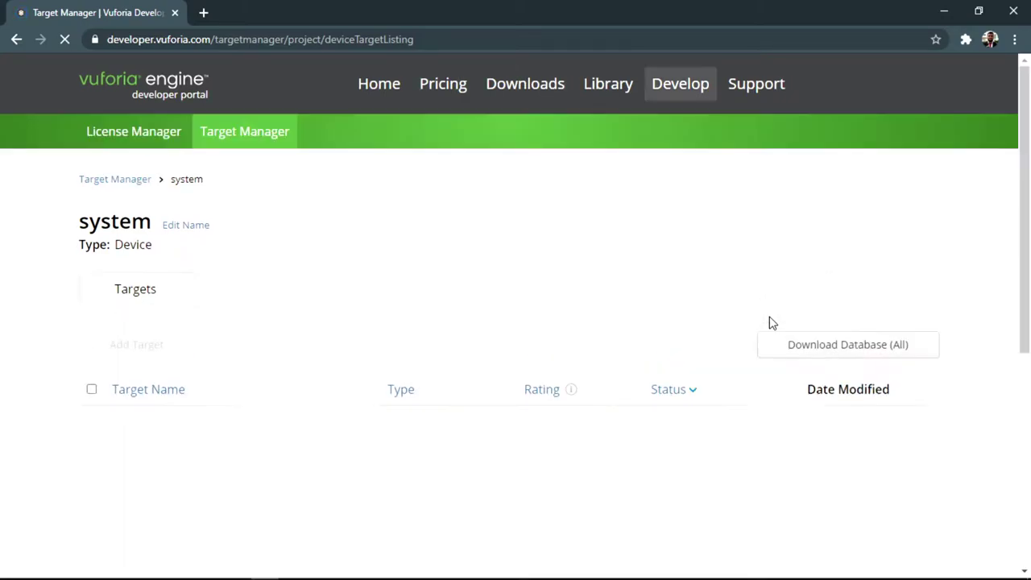
- Download the whole system database for Unity Editor and save system.unitypackage
scroll(1011, 342, down, 2)
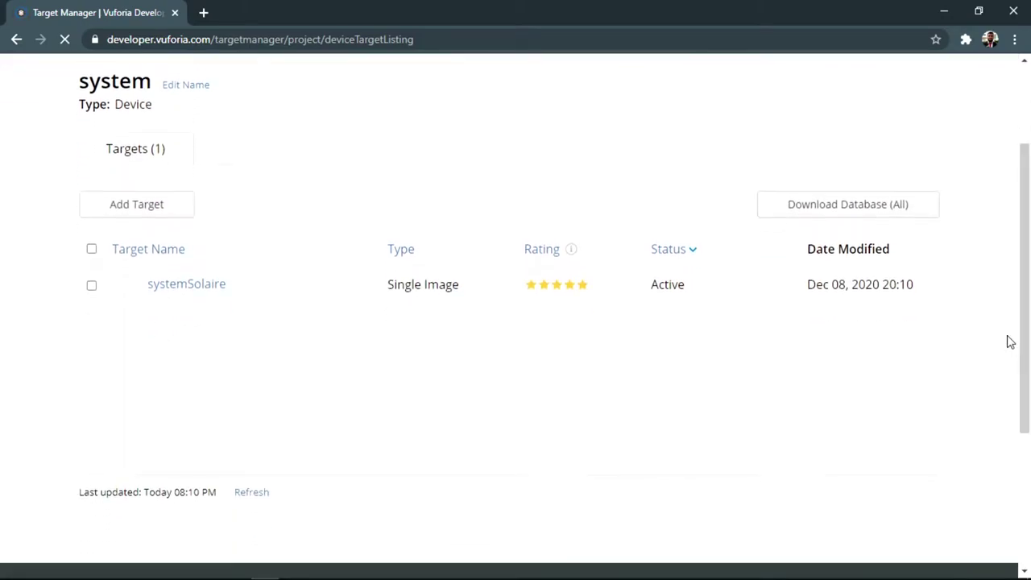
click(816, 213)
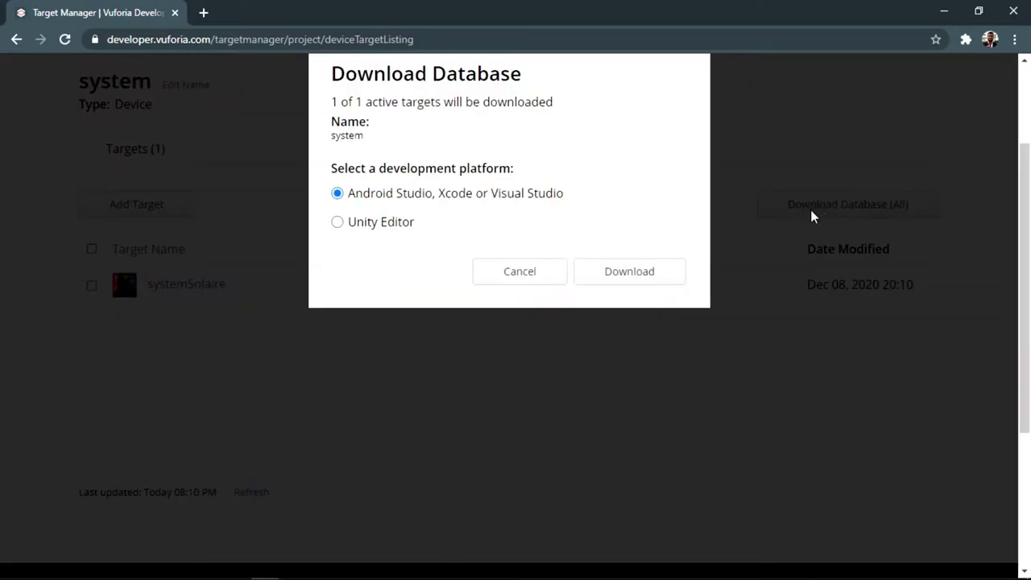
click(337, 223)
click(613, 272)
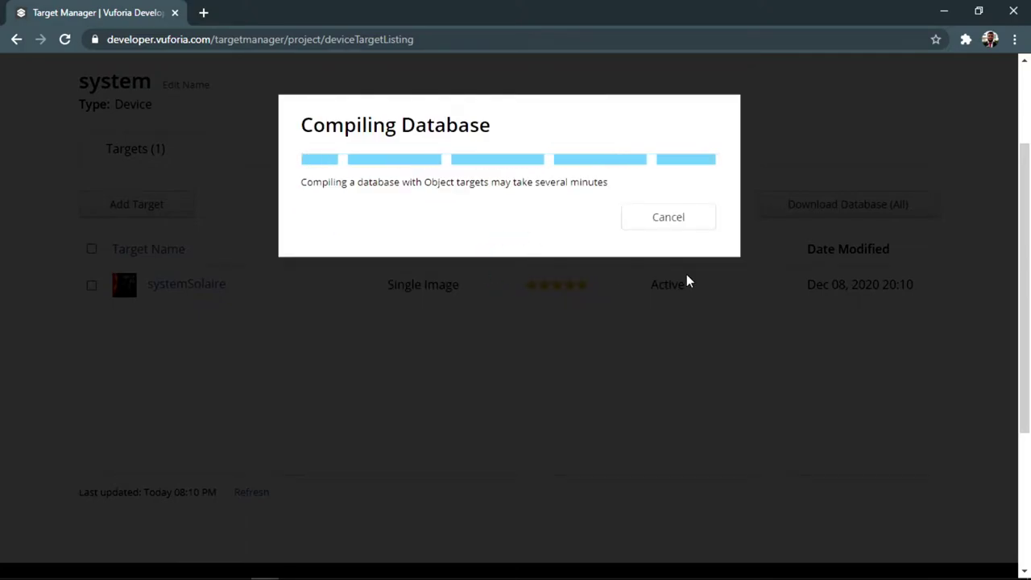
scroll(1027, 268, up, 2)
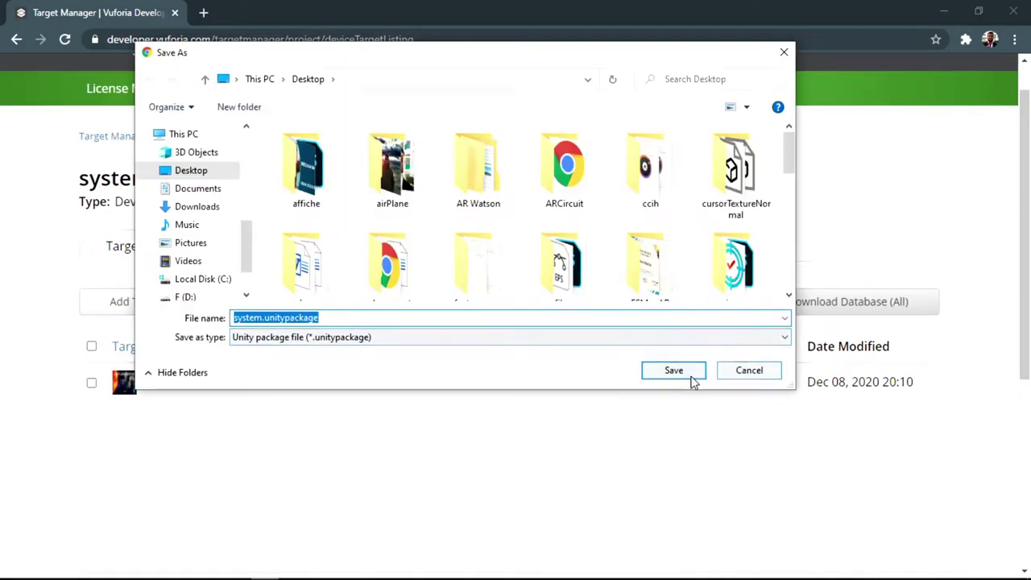
click(680, 371)
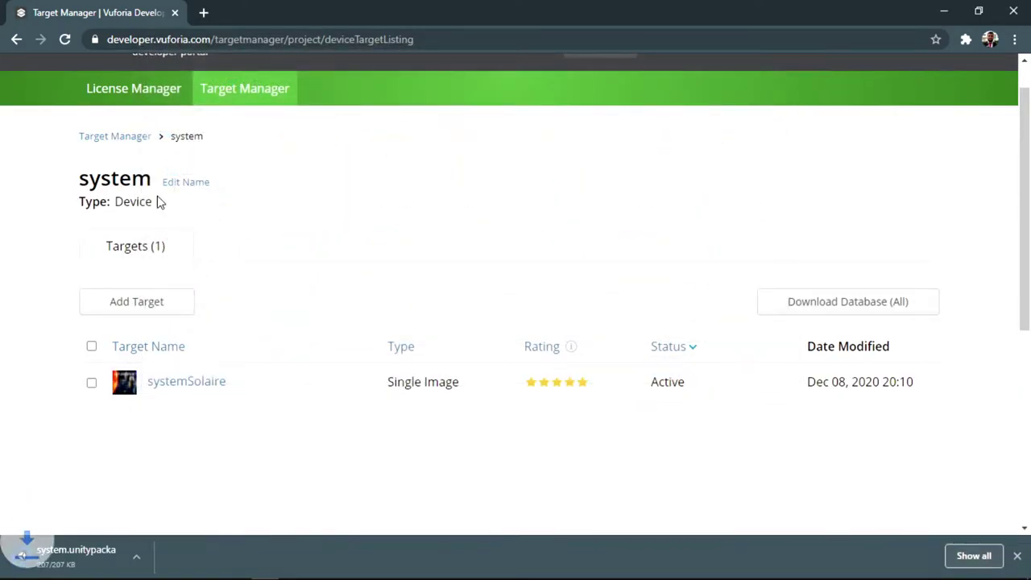
- Create a free development license key named ARSystem, accepting the terms
click(137, 98)
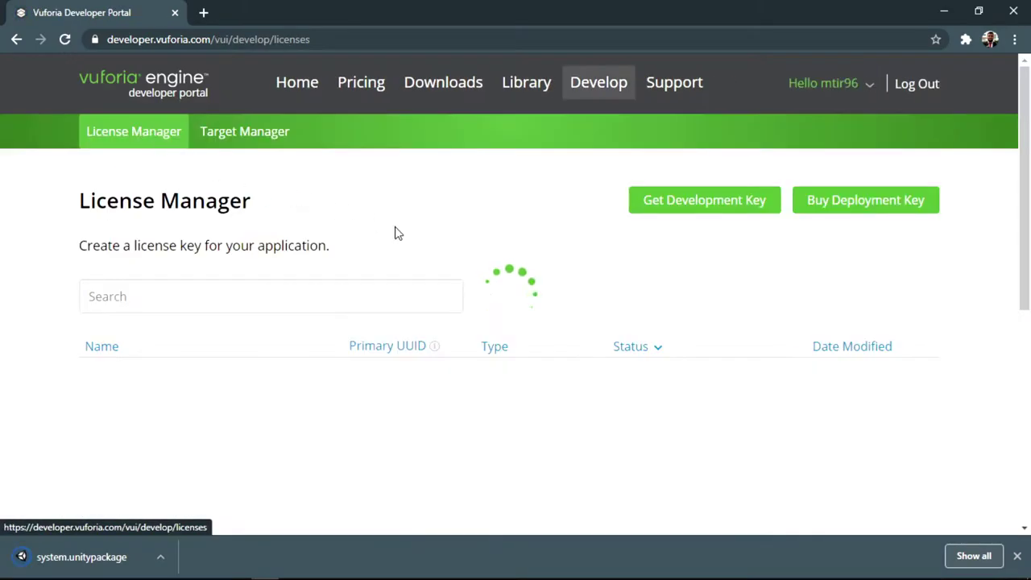
click(658, 209)
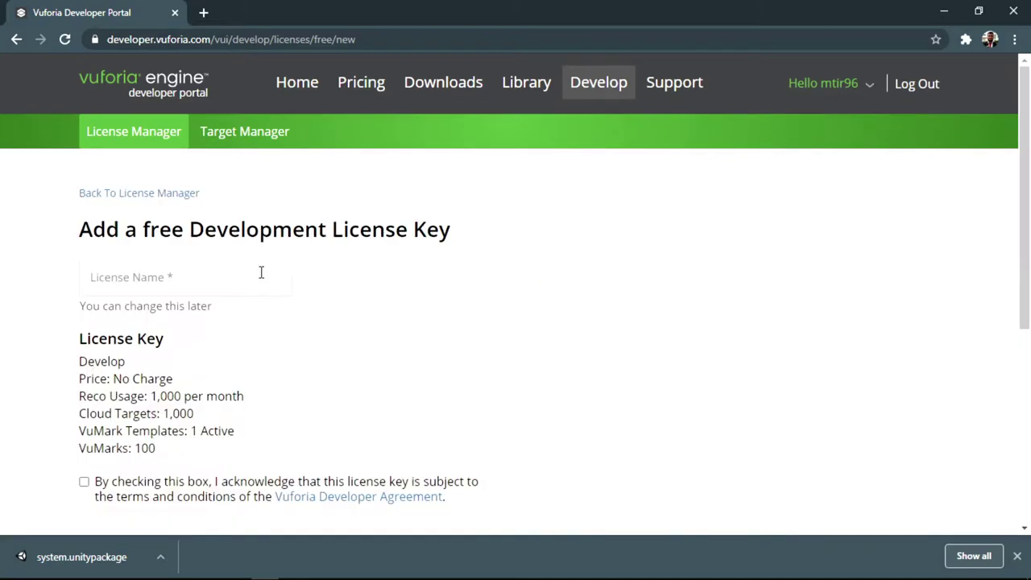
click(226, 284)
text(AR)
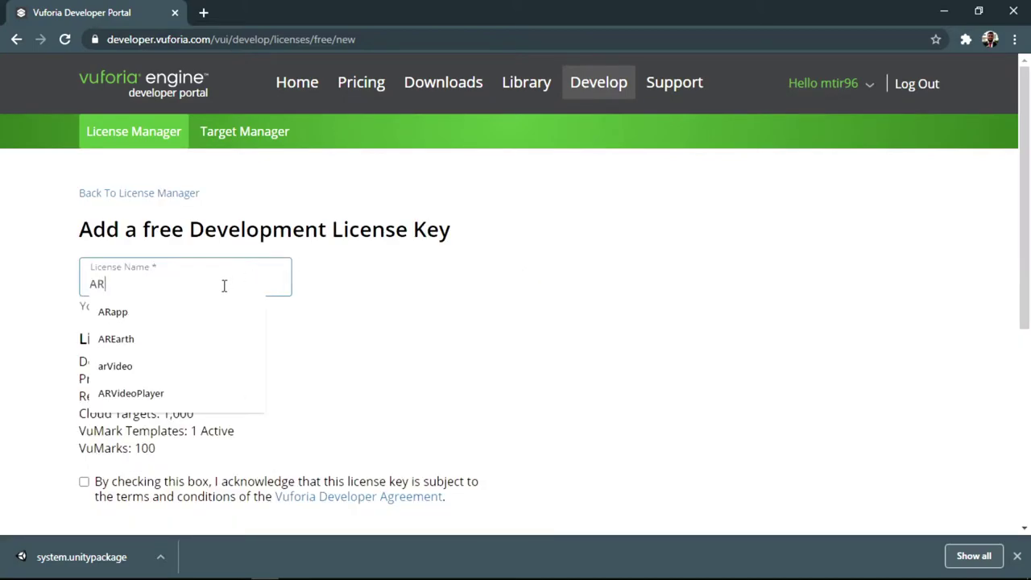
text(System)
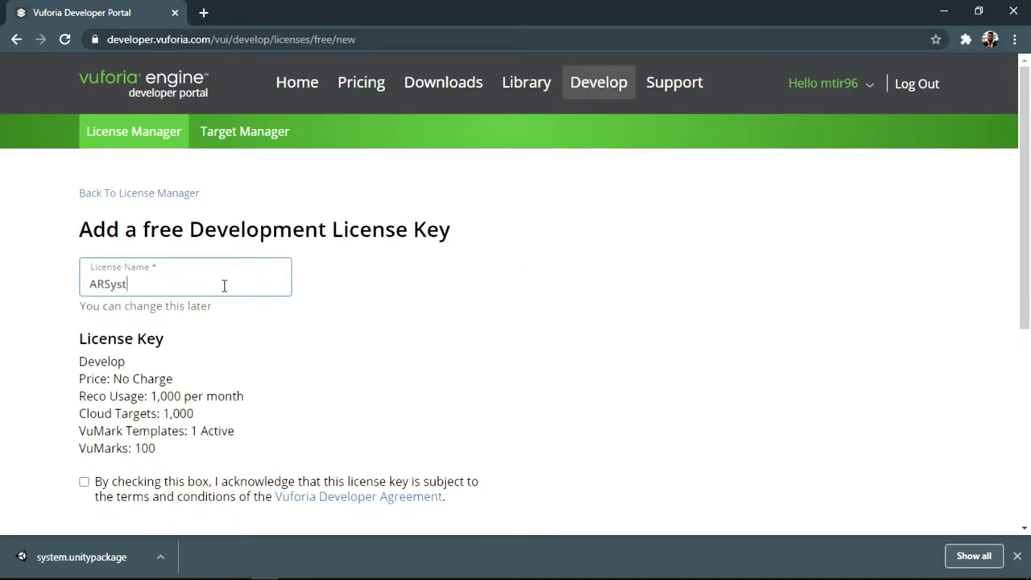
click(83, 482)
scroll(89, 490, down, 4)
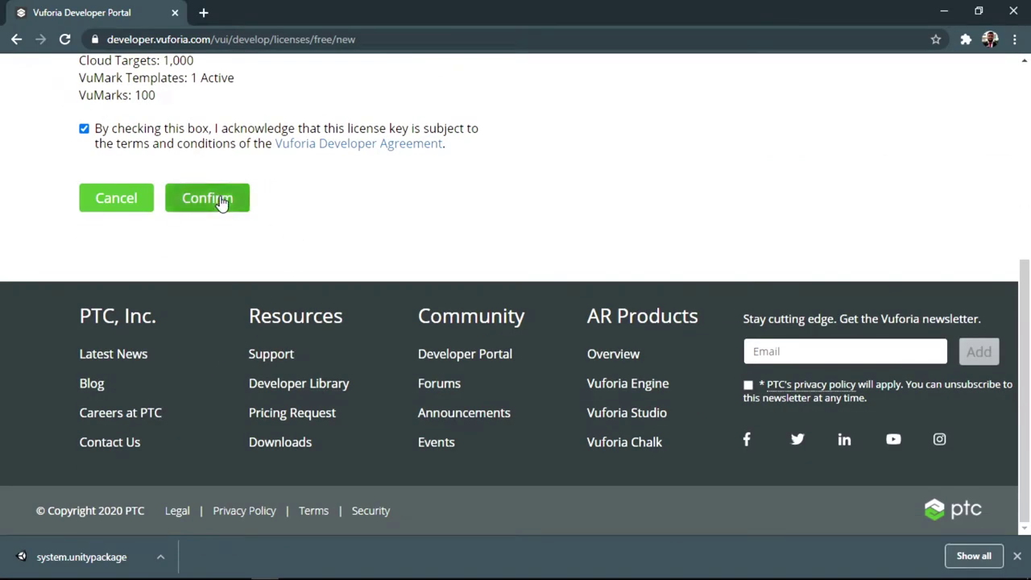
click(208, 199)
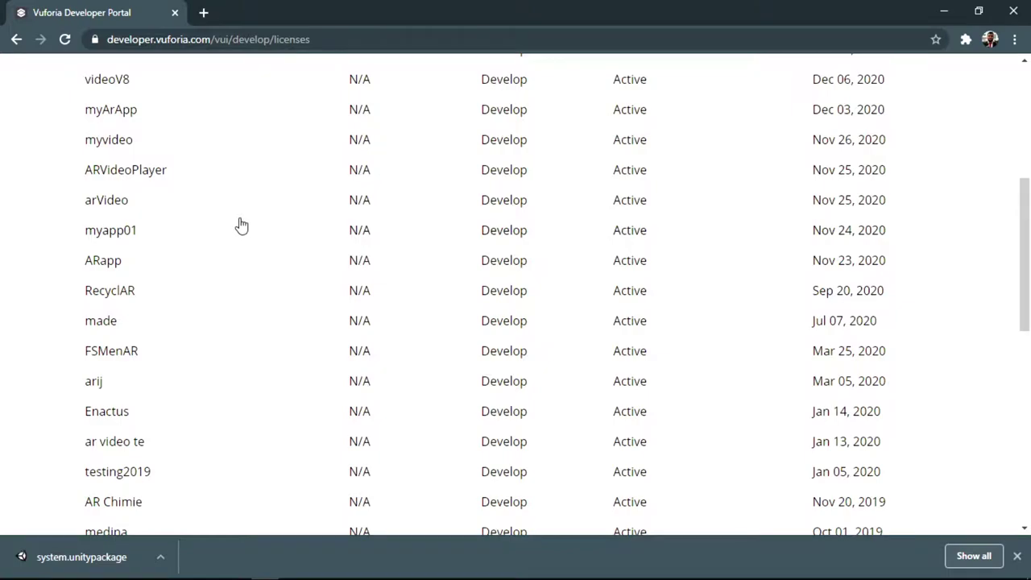
- Copy the ARSystem license key and return to the Unity project
scroll(242, 225, up, 5)
click(128, 373)
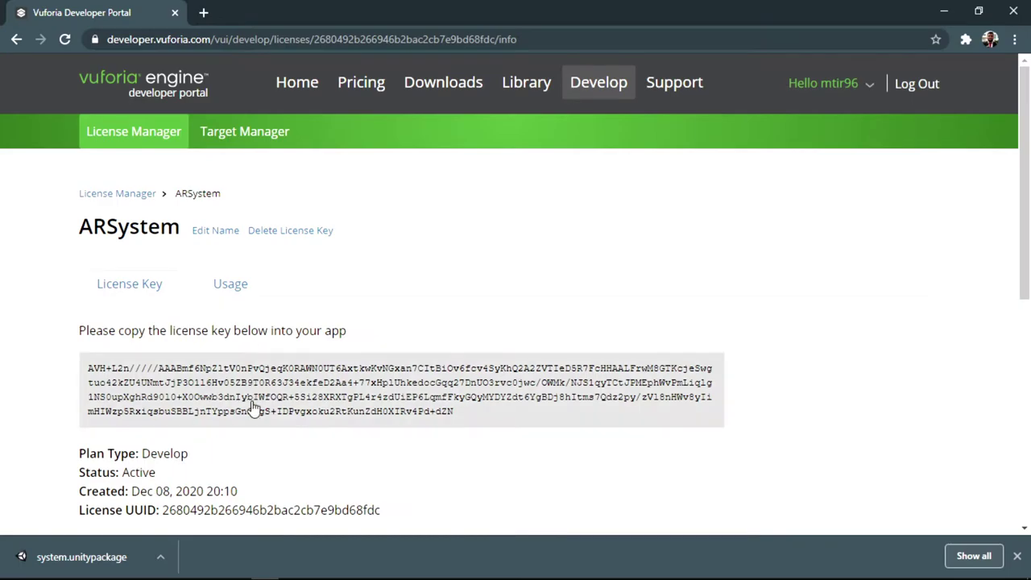
click(252, 409)
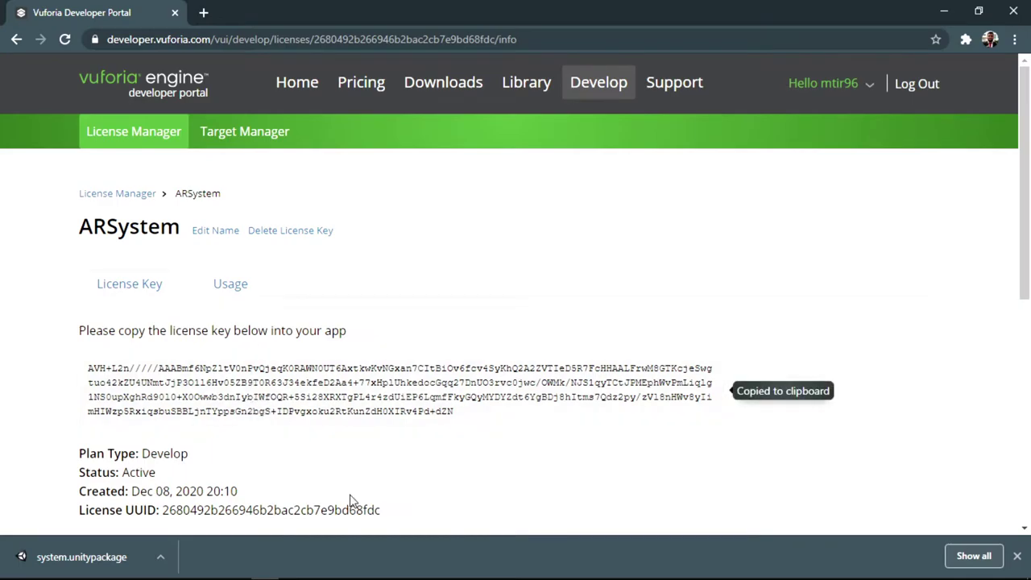
click(552, 570)
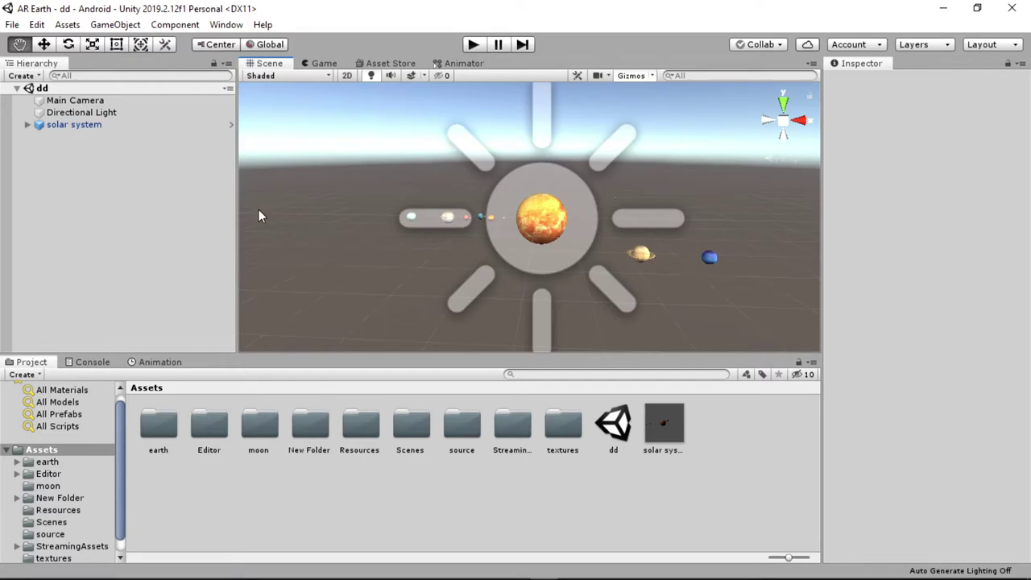
- Scale the planets from earth through venus together to about 1.07
alt+drag(448, 222, 260, 192)
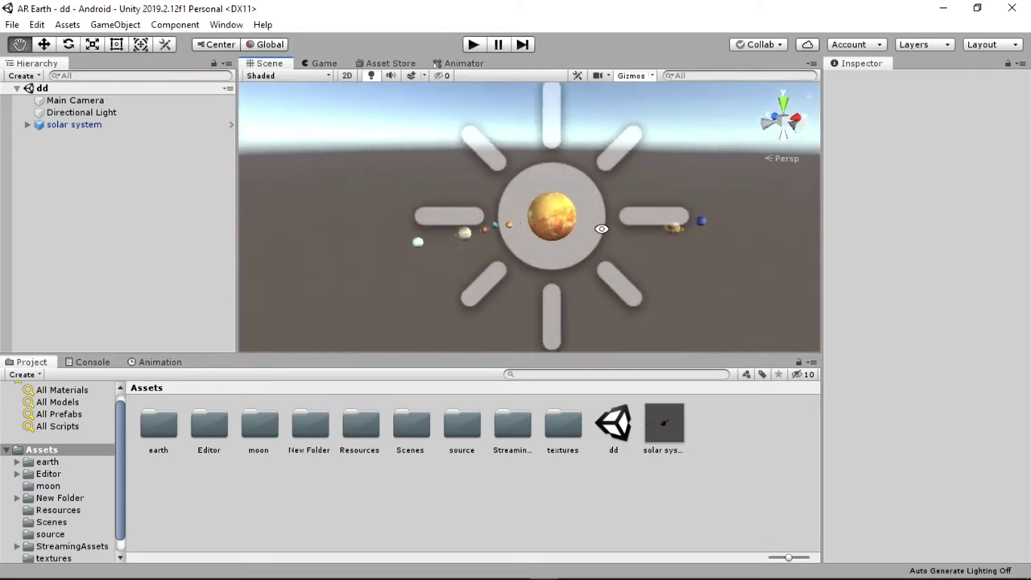
click(27, 125)
click(65, 150)
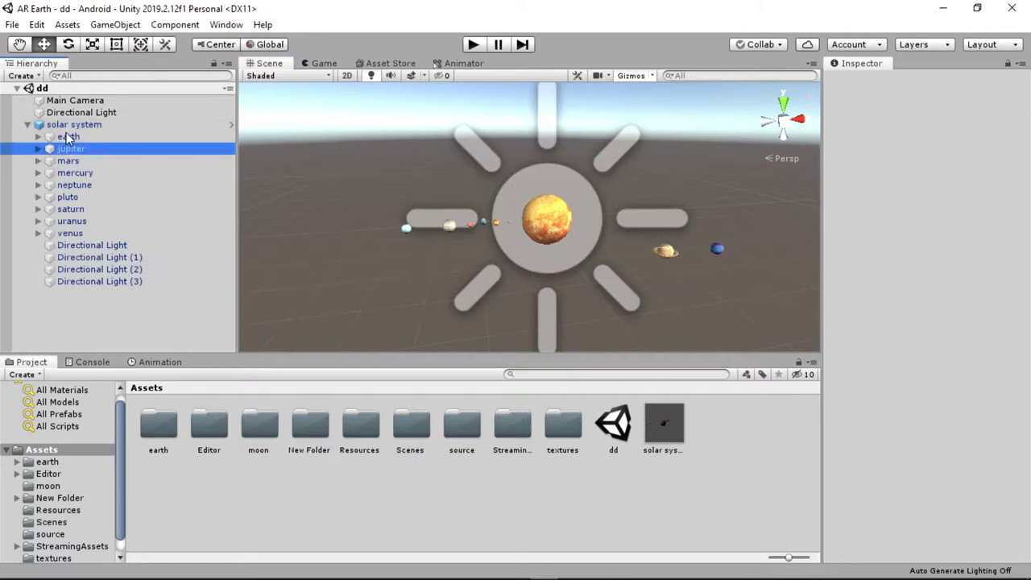
click(67, 138)
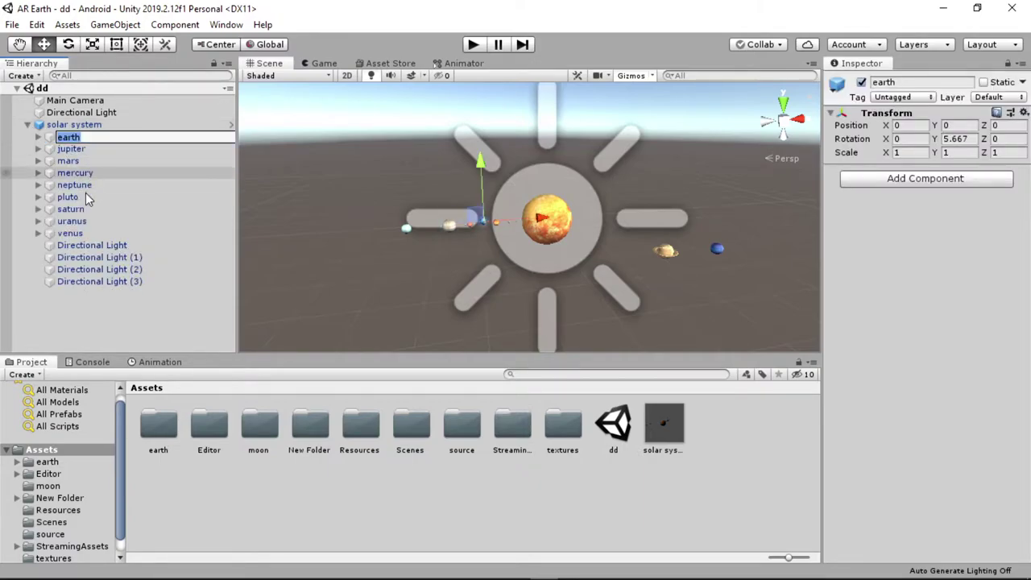
shift+click(73, 220)
shift+click(78, 234)
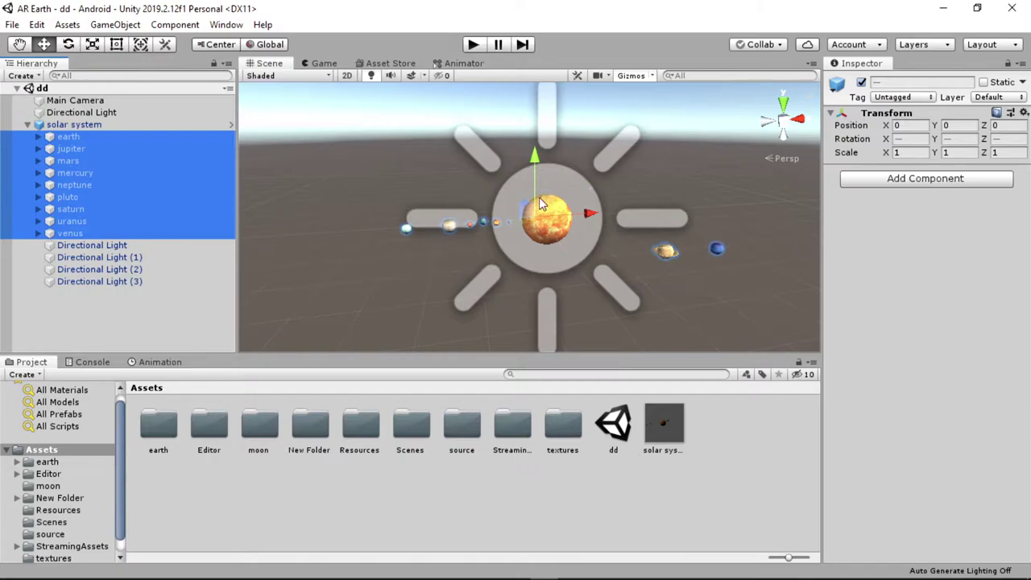
key(r)
drag(537, 216, 568, 232)
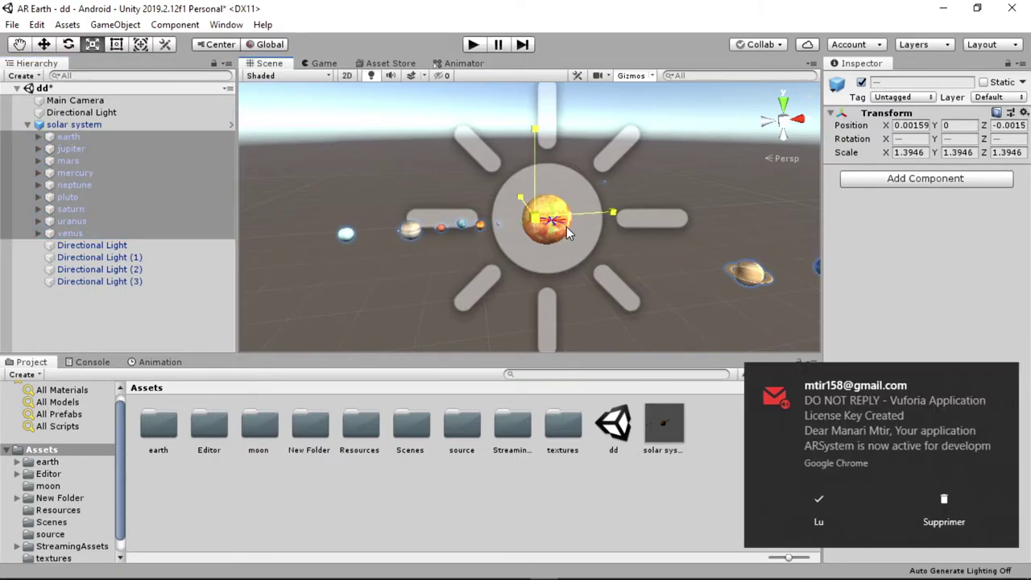
drag(568, 232, 542, 228)
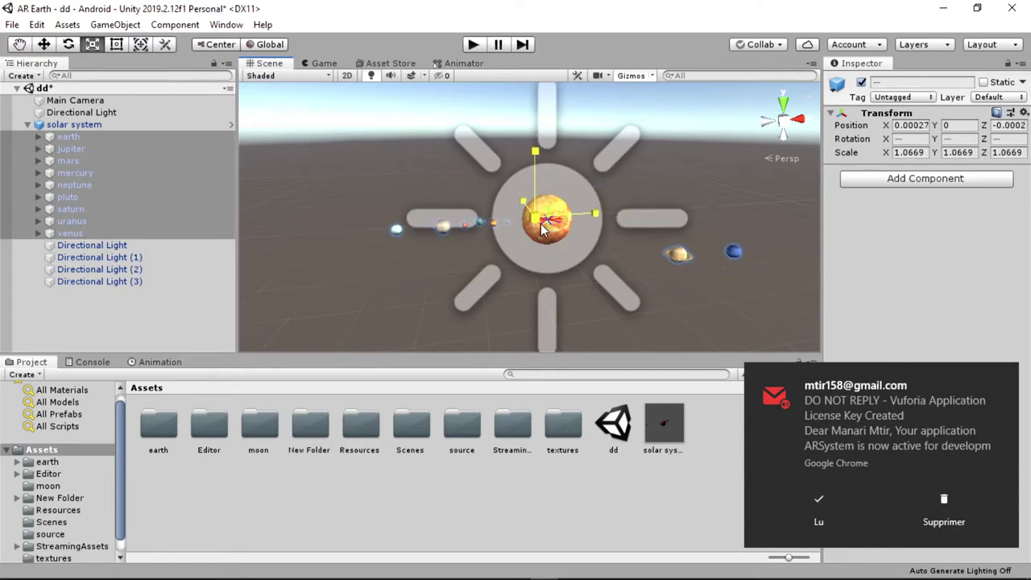
click(93, 126)
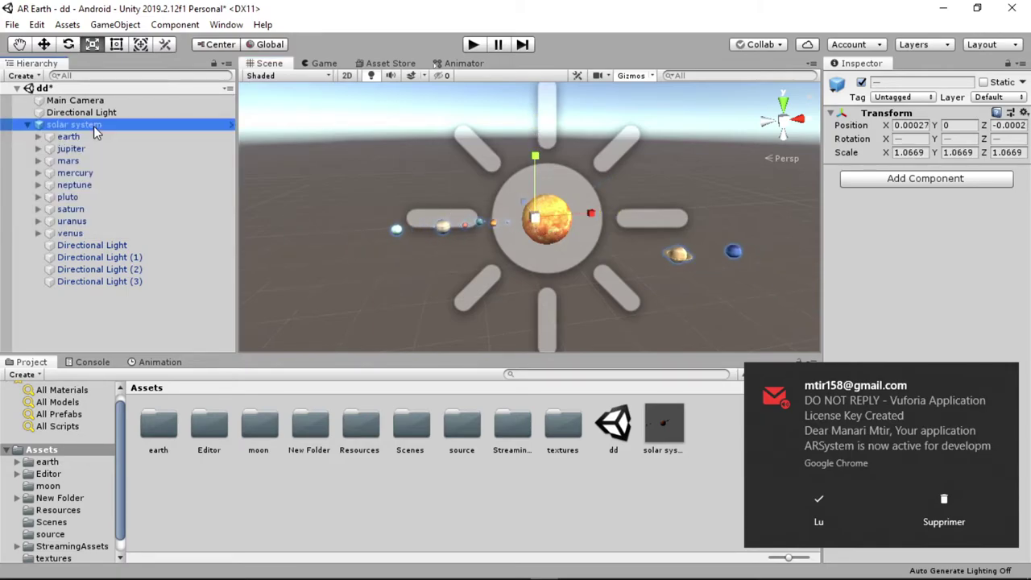
click(33, 135)
click(28, 127)
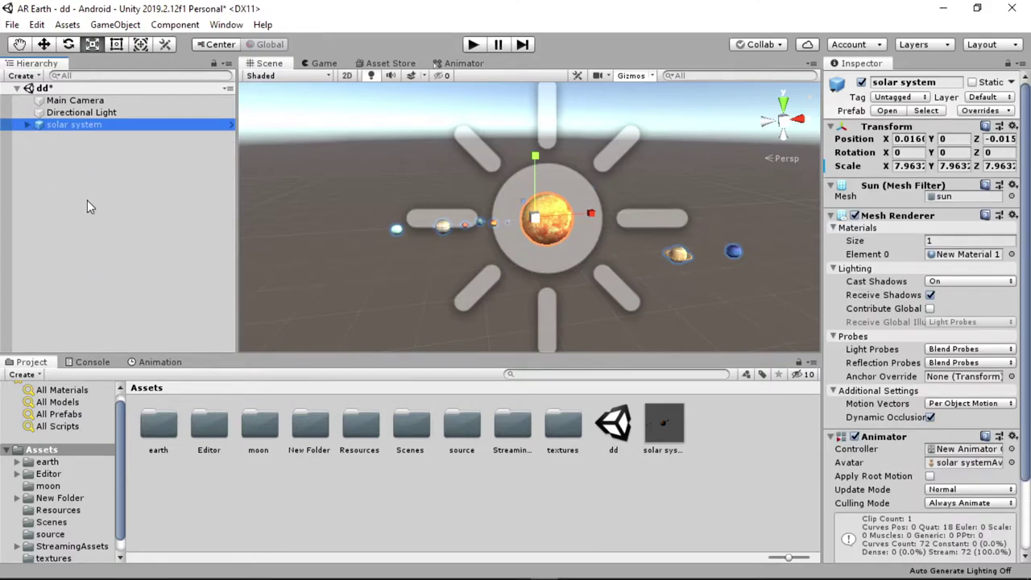
- Delete the Main Camera and confirm Vuforia AR is supported in Android XR settings
right_click(86, 101)
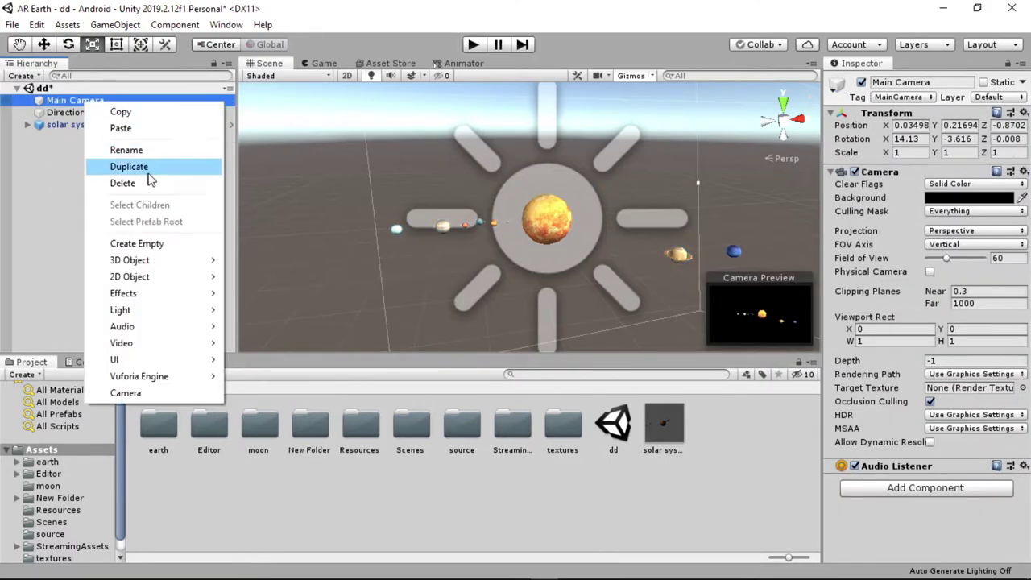
click(152, 184)
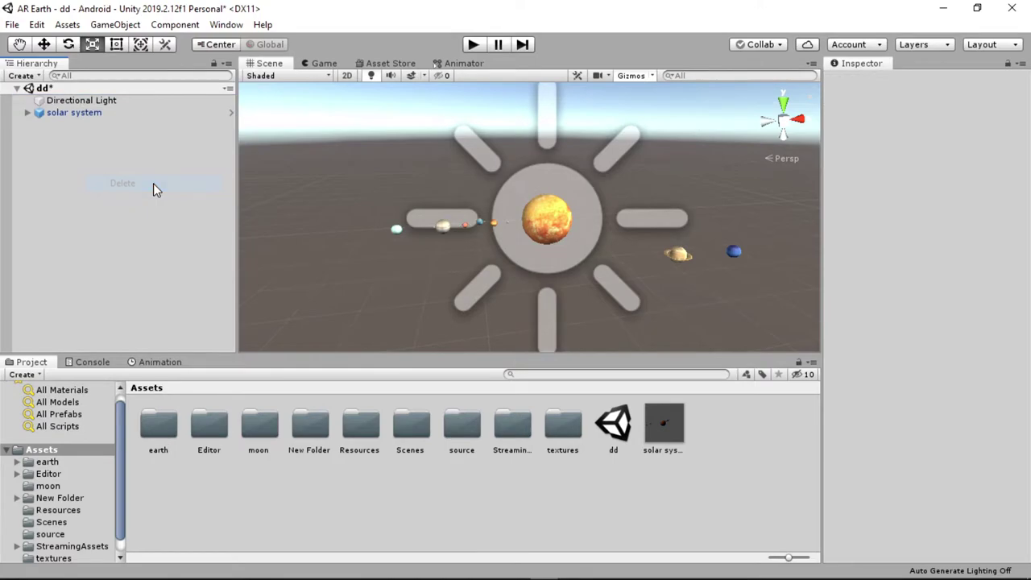
click(15, 25)
click(17, 174)
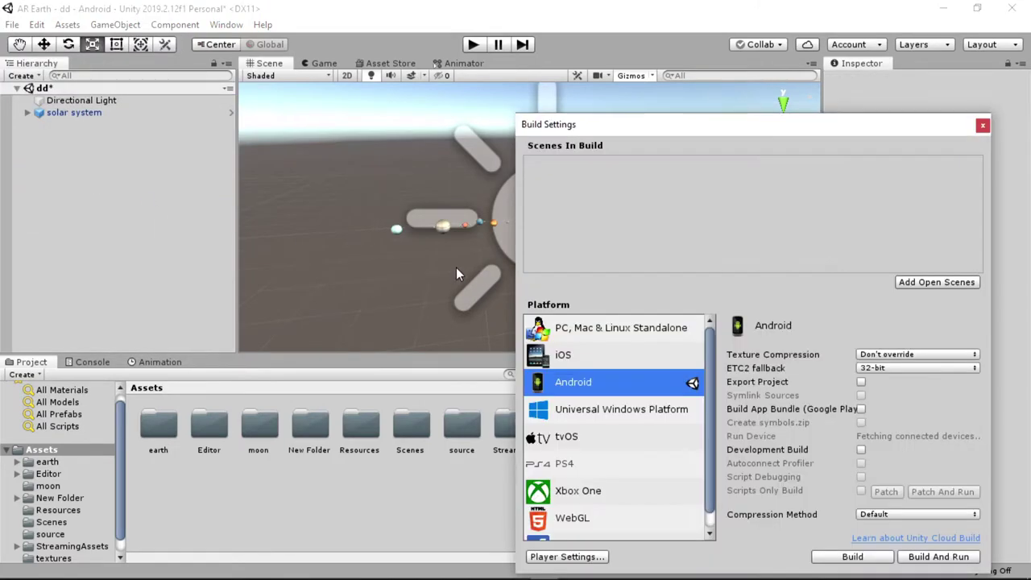
click(582, 557)
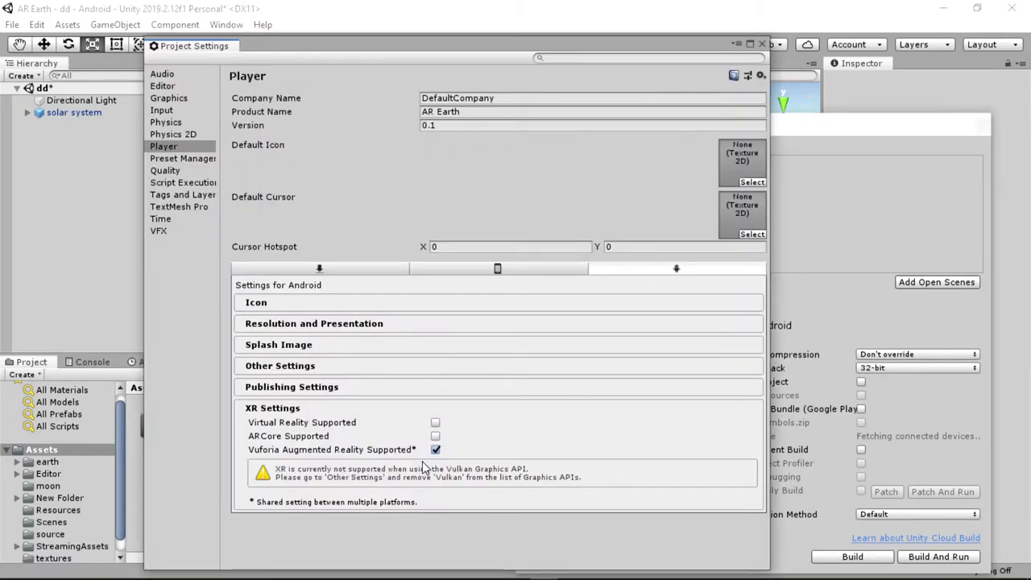
click(762, 45)
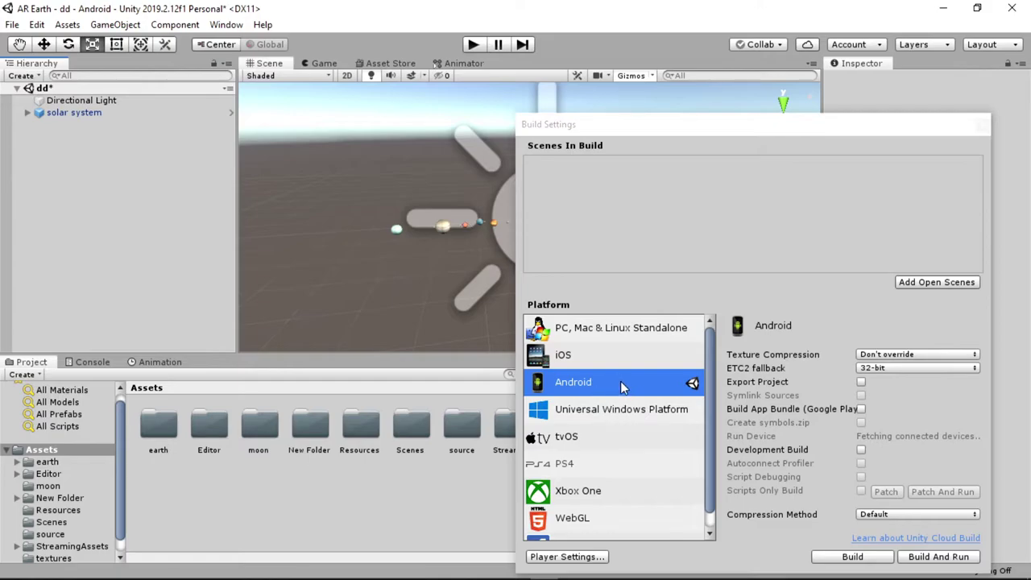
click(982, 125)
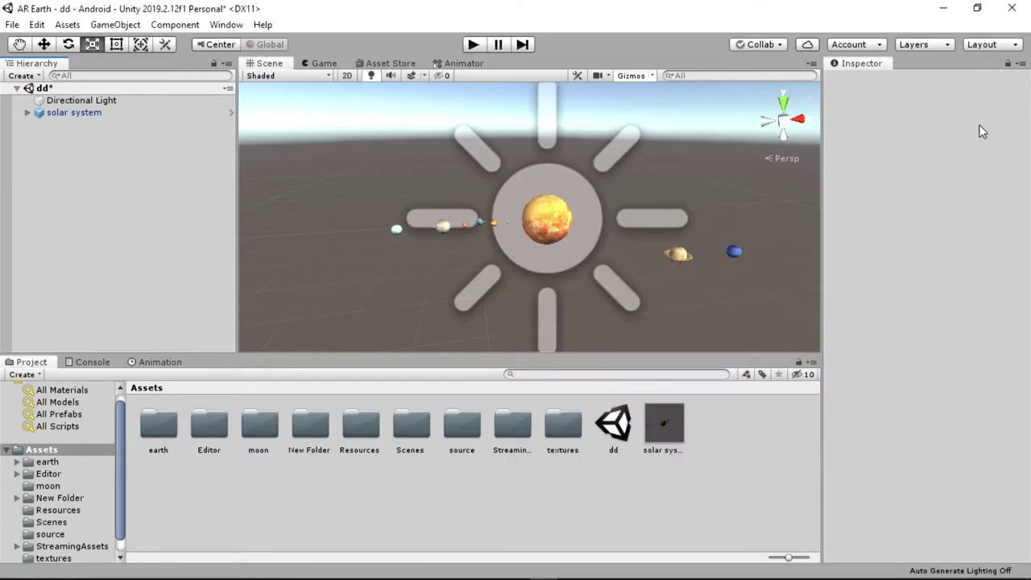
right_click(57, 196)
- Add a Vuforia AR Camera and paste the new app license key into VuforiaConfiguration
mouse_move(150, 471)
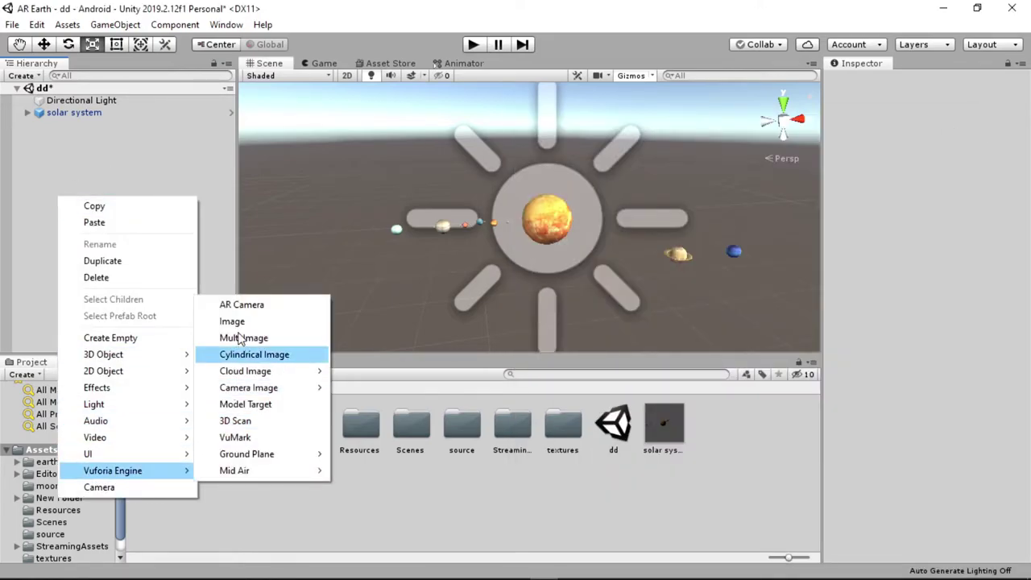
click(241, 305)
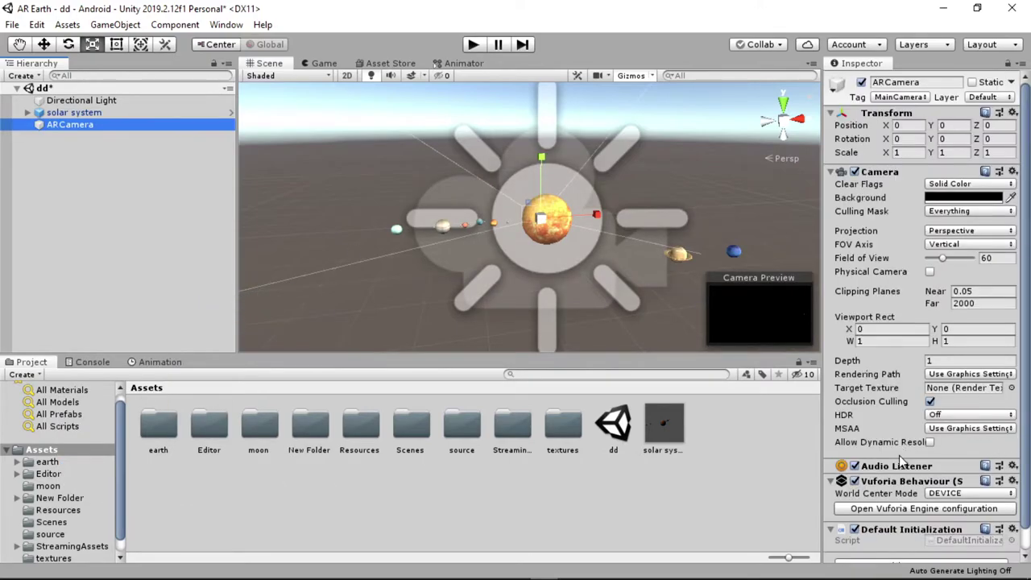
click(900, 509)
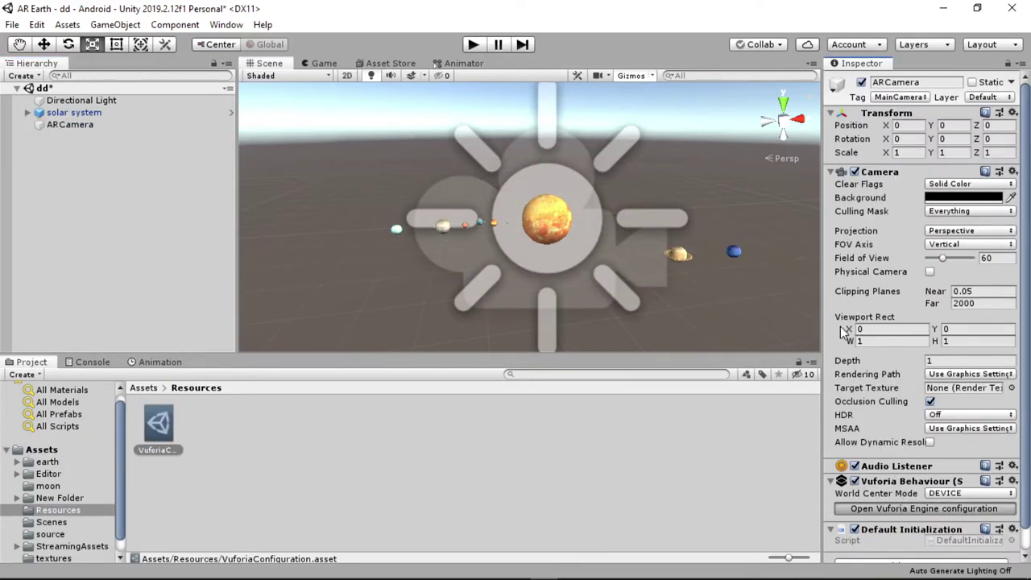
click(974, 298)
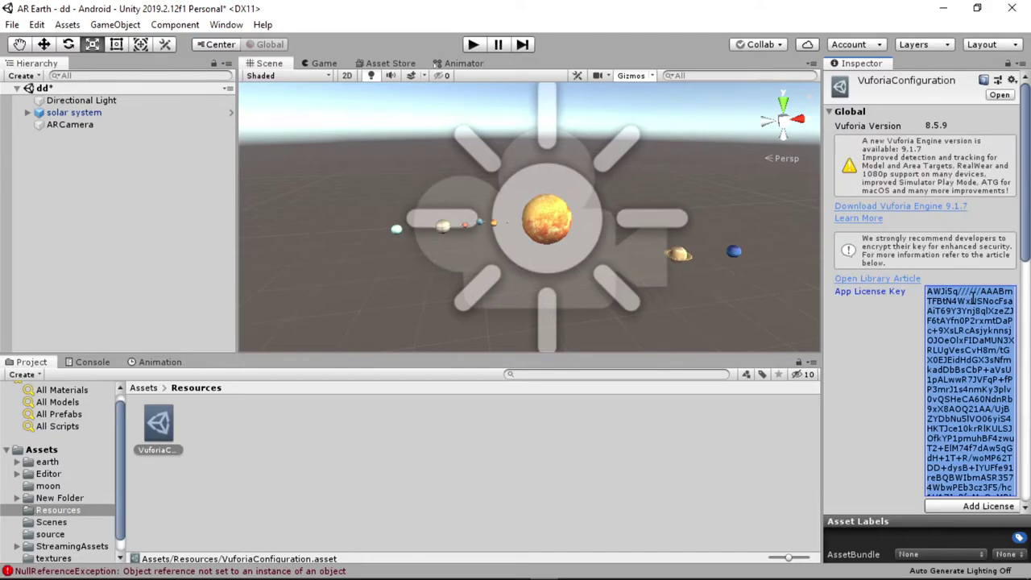
key(BackSpace)
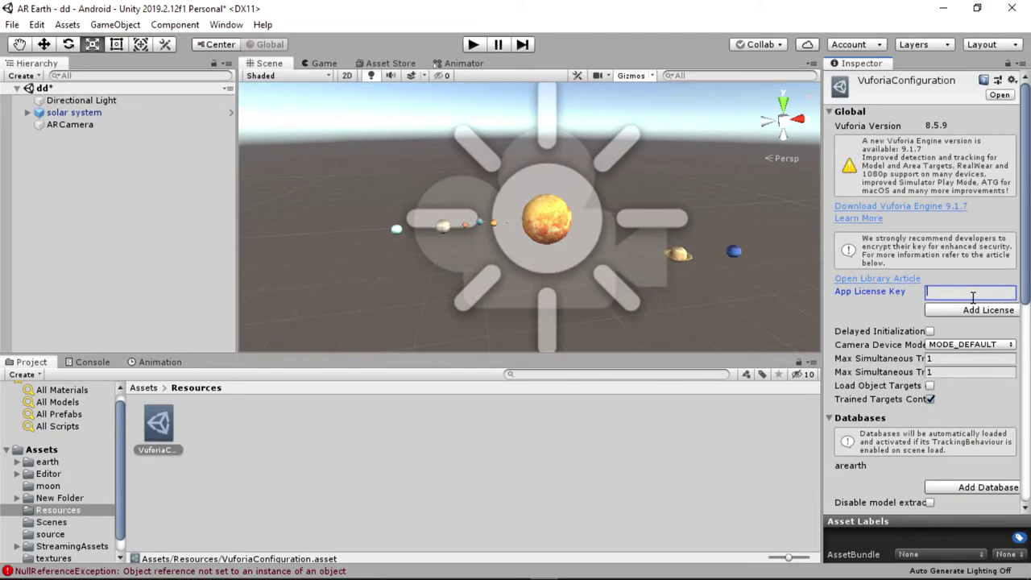
key(ctrl+v)
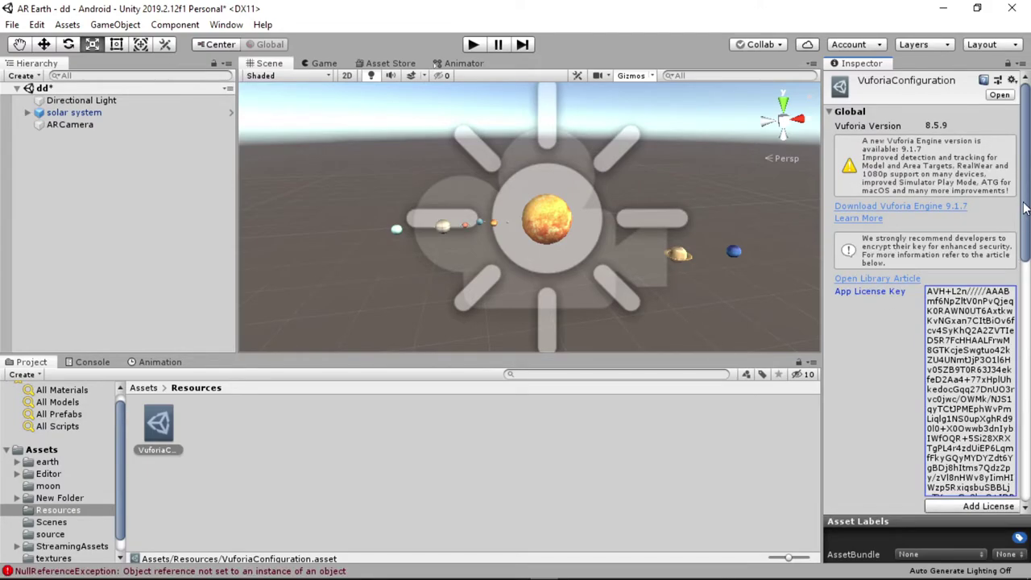
drag(1025, 208, 308, 262)
- Import the downloaded system.unitypackage target database into the project
click(62, 196)
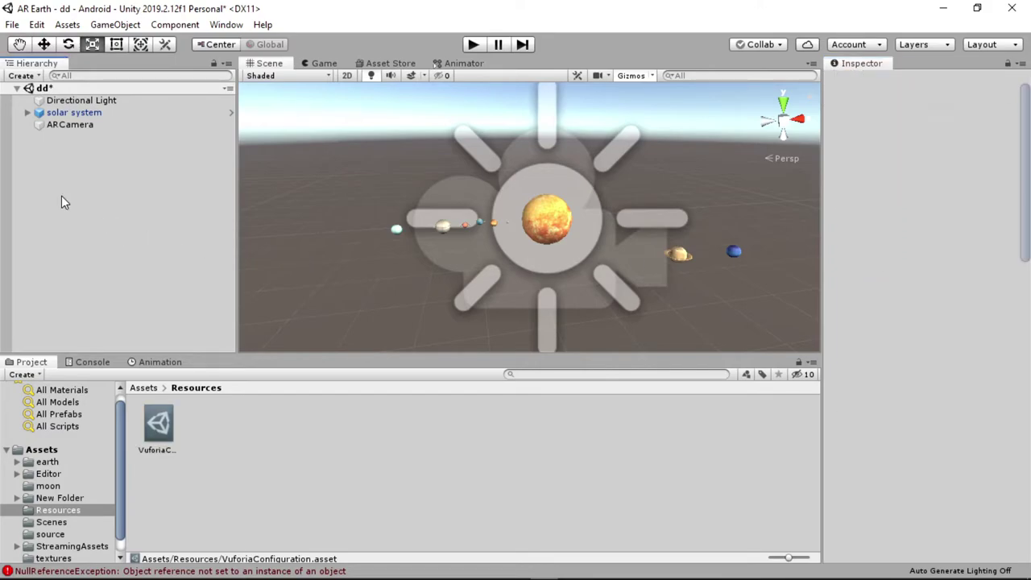
key(alt+Tab)
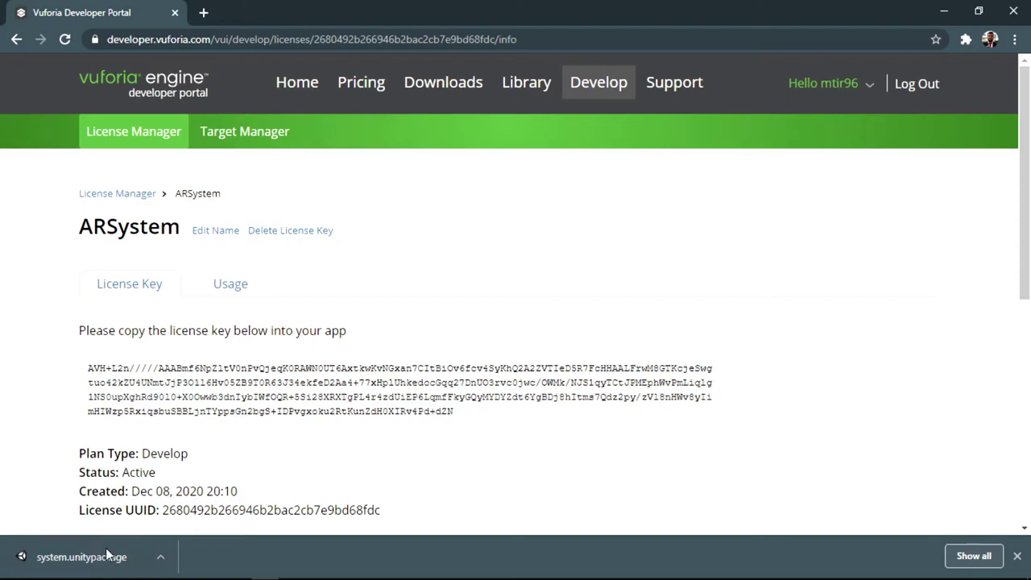
click(107, 555)
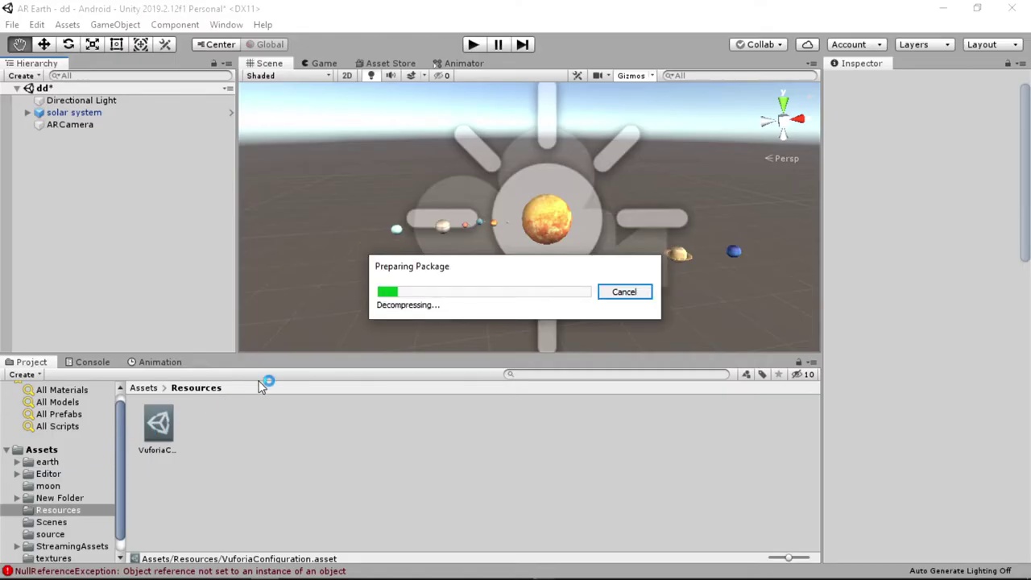
click(242, 275)
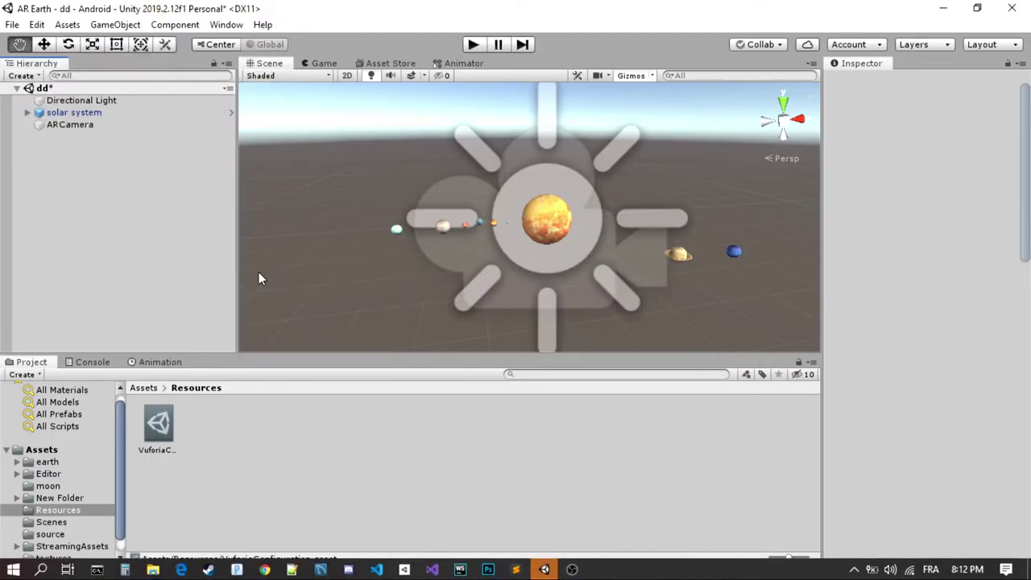
- Add a Vuforia Image Target to the scene
right_click(140, 242)
mouse_move(223, 514)
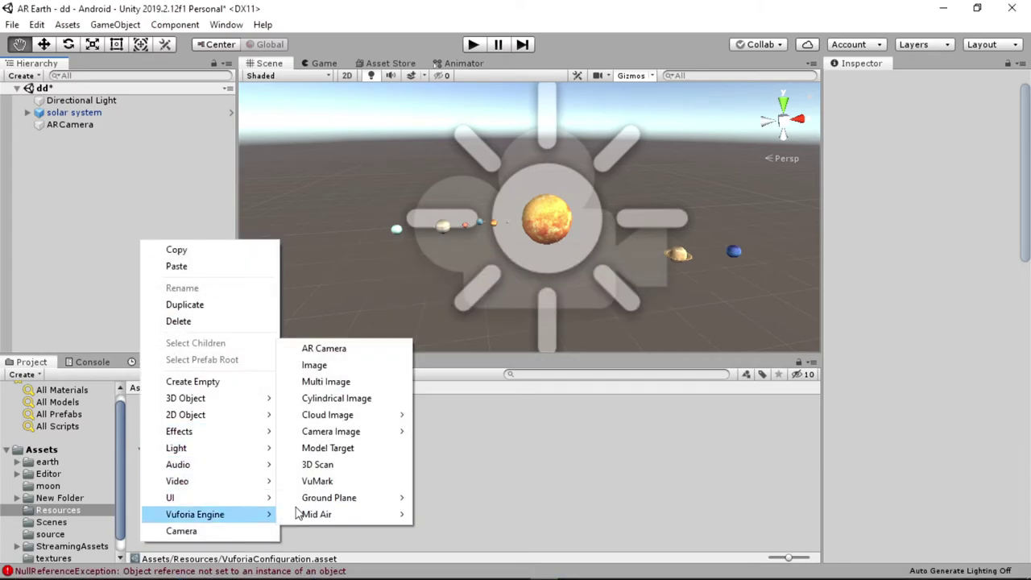
click(324, 368)
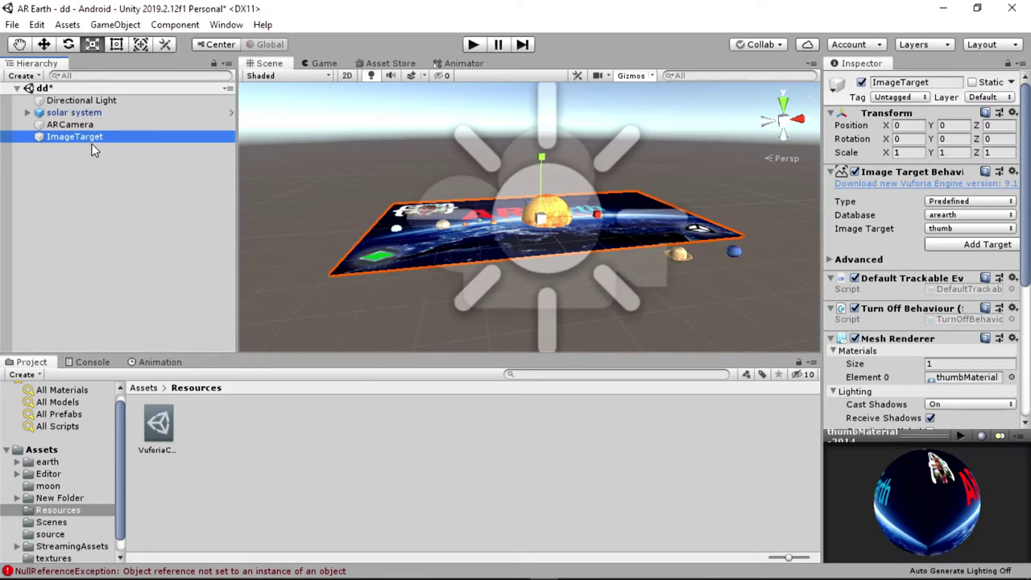
alt+drag(548, 266, 550, 310)
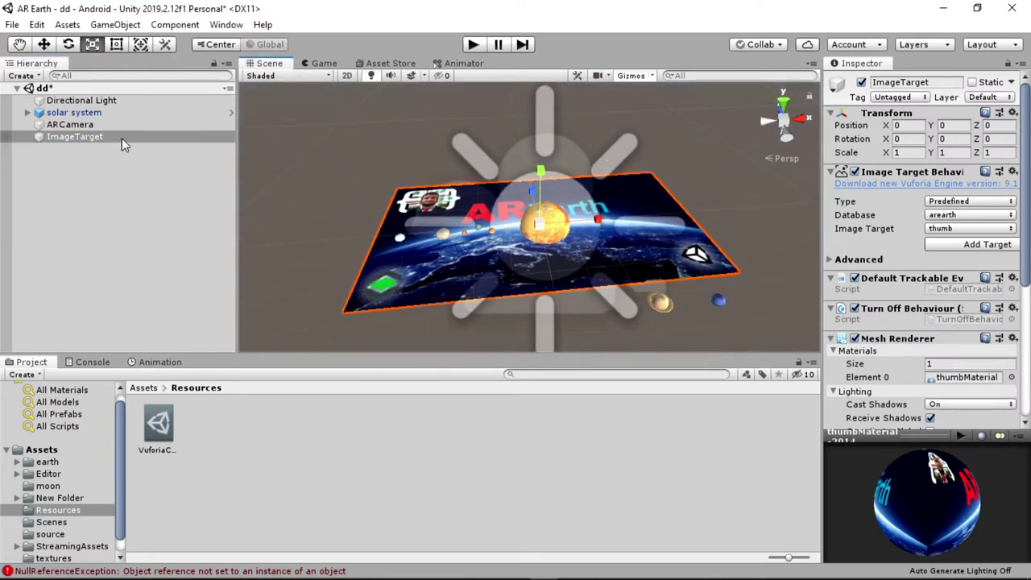
- Parent the solar system under ImageTarget and raise it to Y 0.07
click(71, 114)
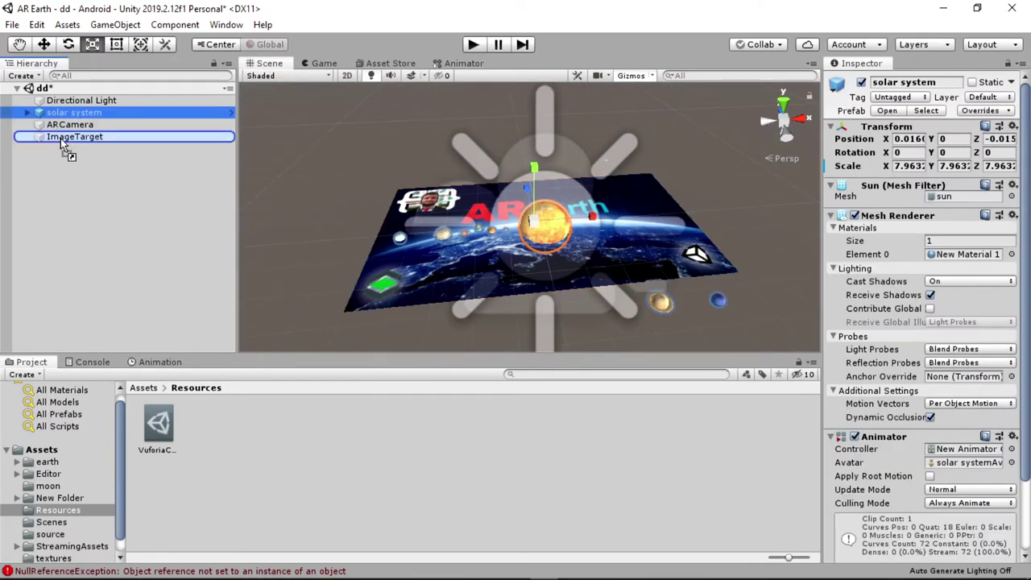
drag(62, 129, 60, 138)
key(w)
key(x)
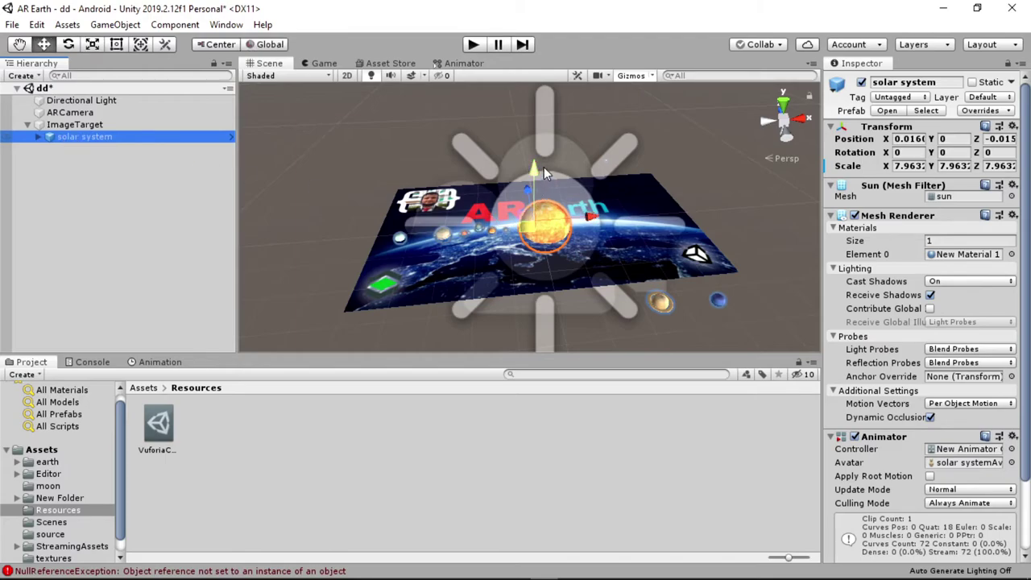
drag(535, 166, 533, 157)
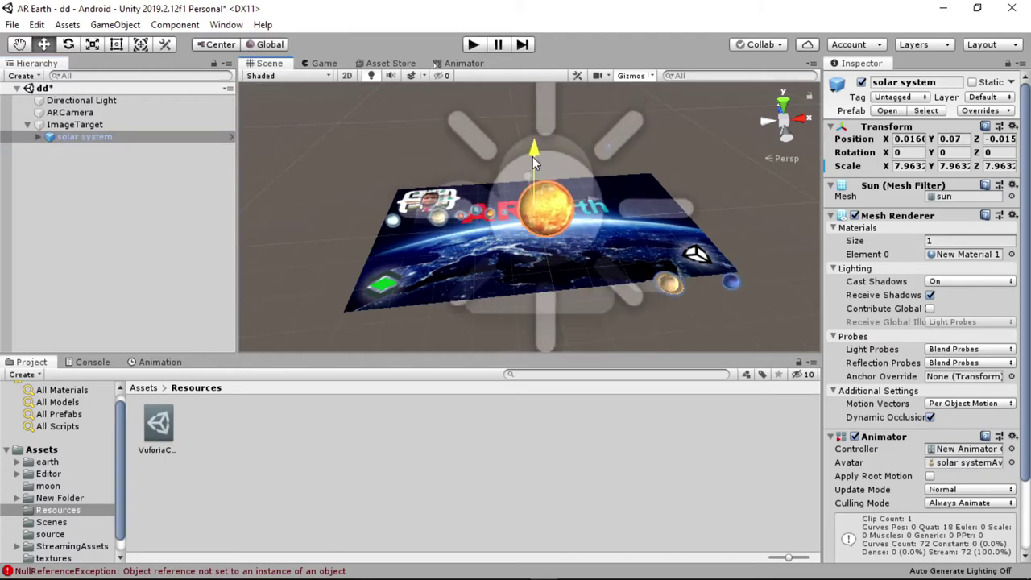
- Move Neptune and Saturn to new positions around the sun
click(727, 282)
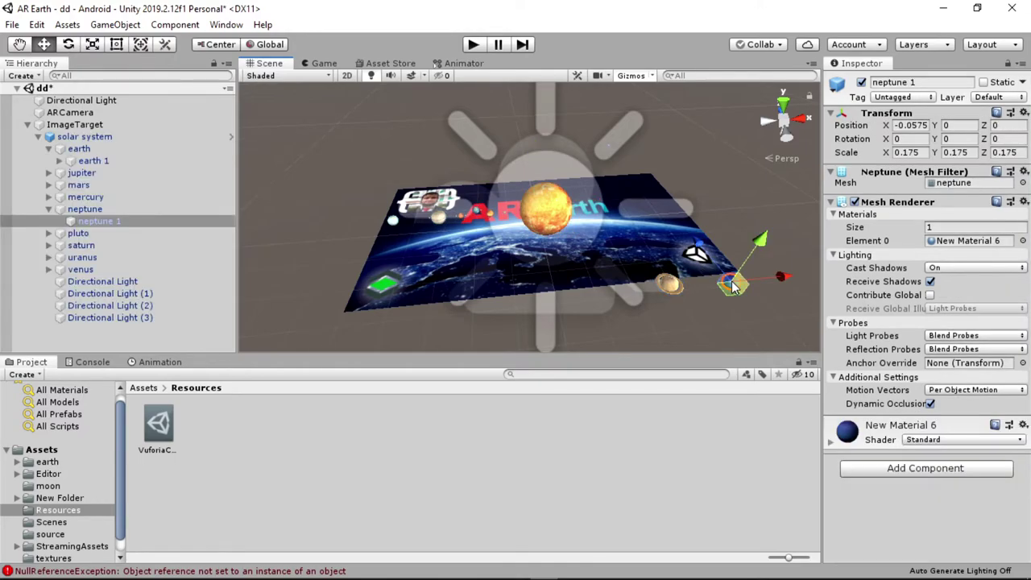
click(83, 210)
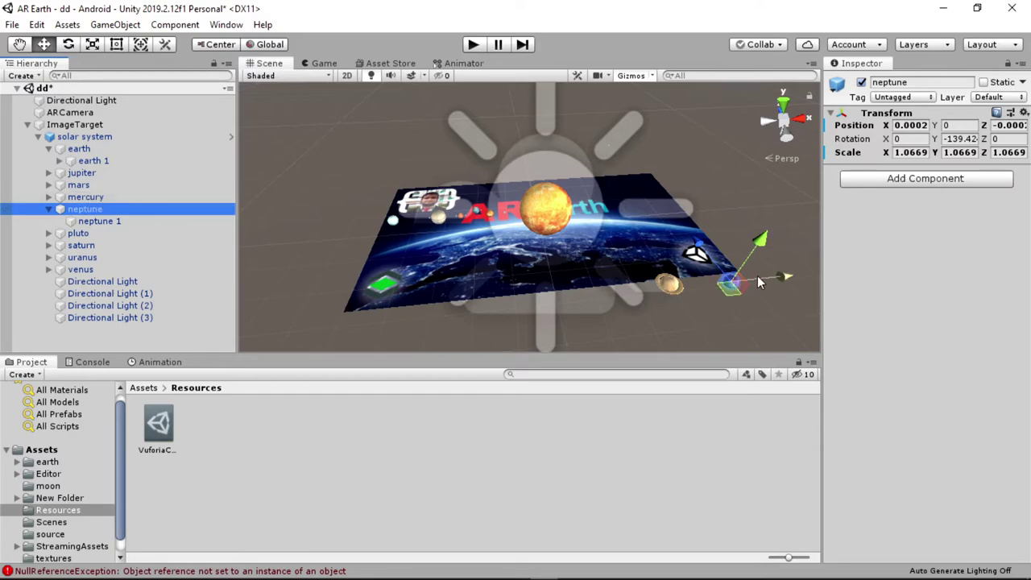
drag(697, 256, 753, 246)
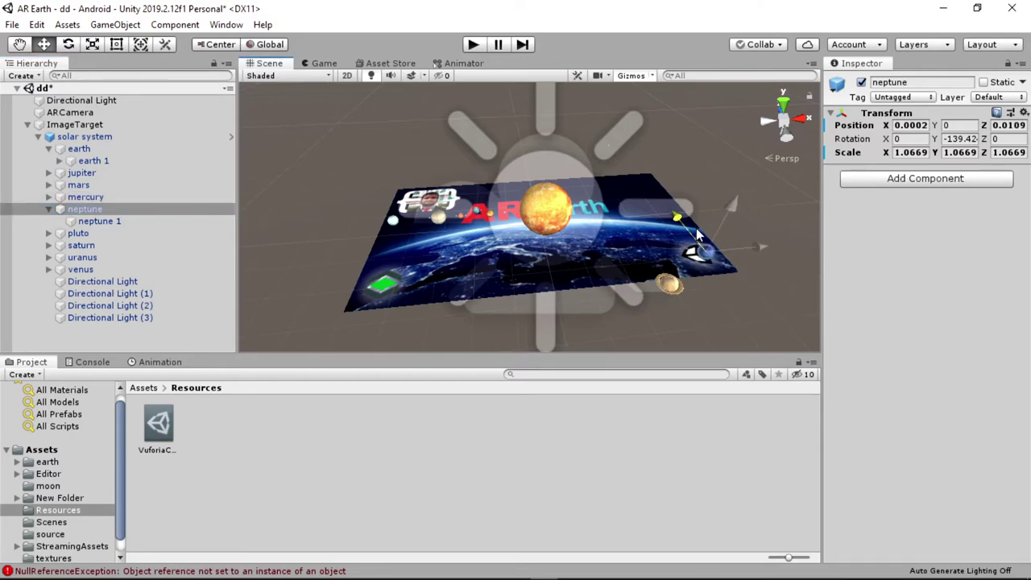
click(663, 282)
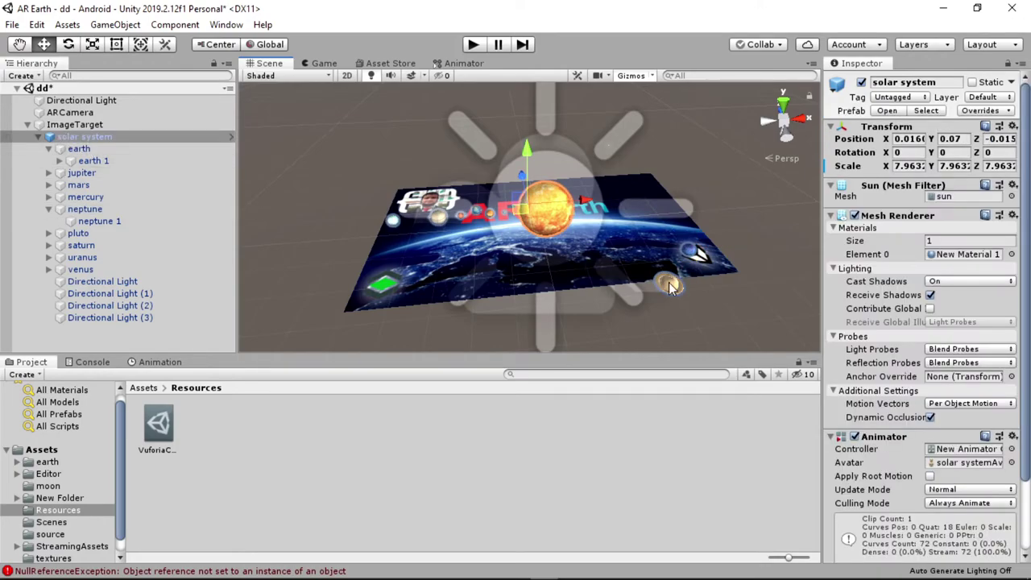
click(669, 284)
click(190, 245)
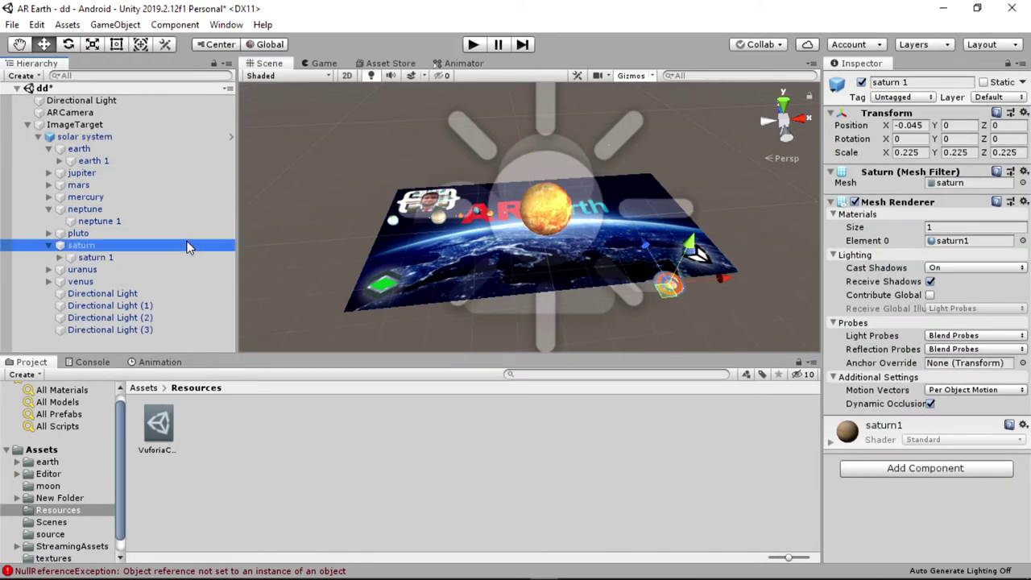
drag(645, 242, 617, 229)
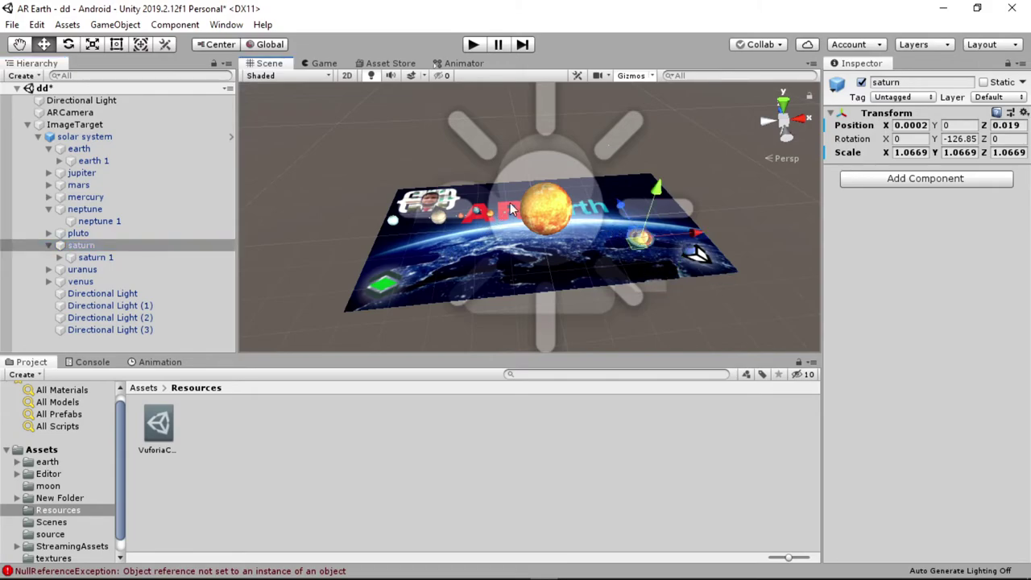
alt+drag(636, 173, 637, 188)
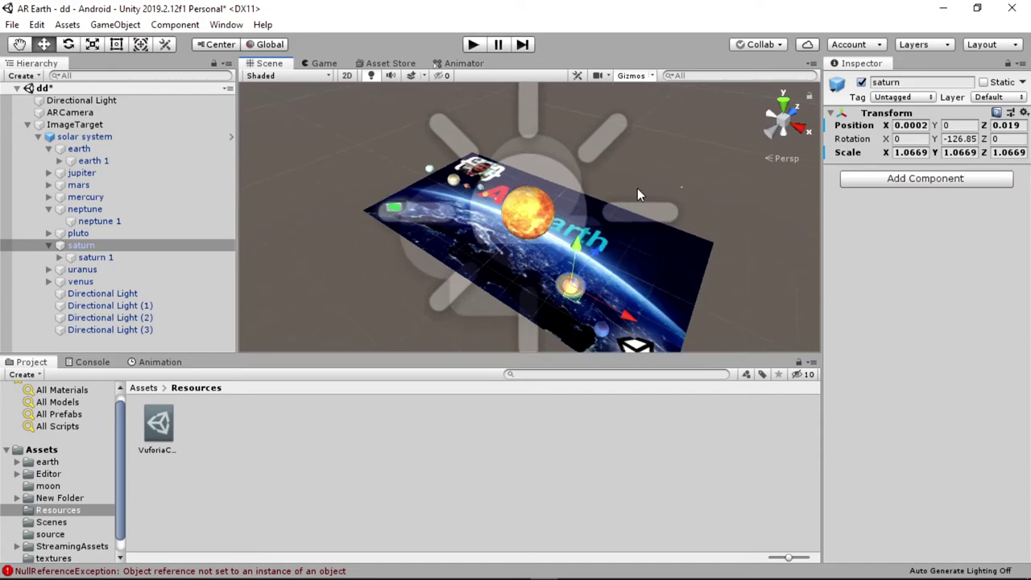
- Reposition Pluto and nudge Uranus sideways to X 0.0065
click(681, 187)
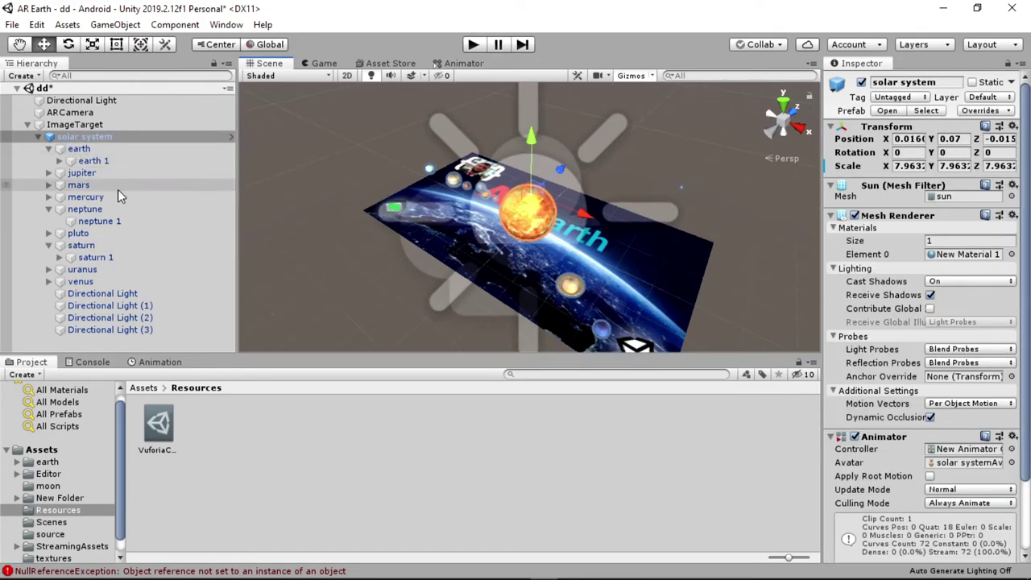
click(78, 233)
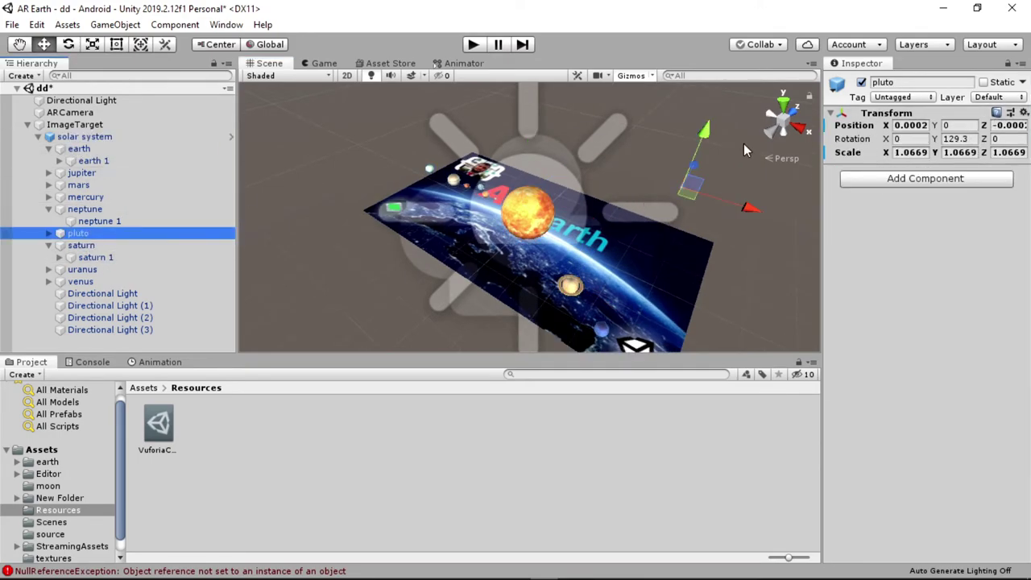
drag(704, 161, 698, 181)
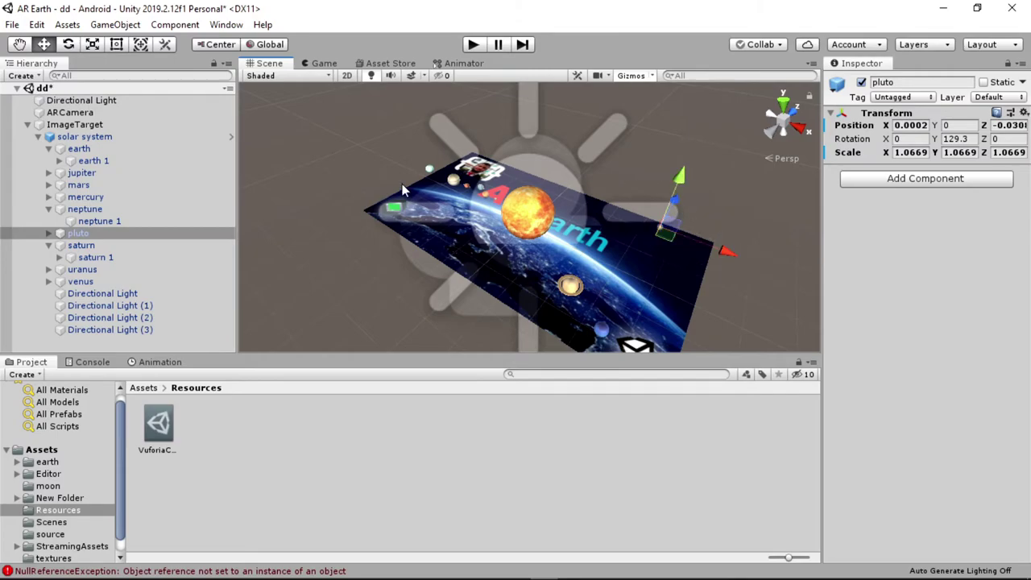
click(429, 171)
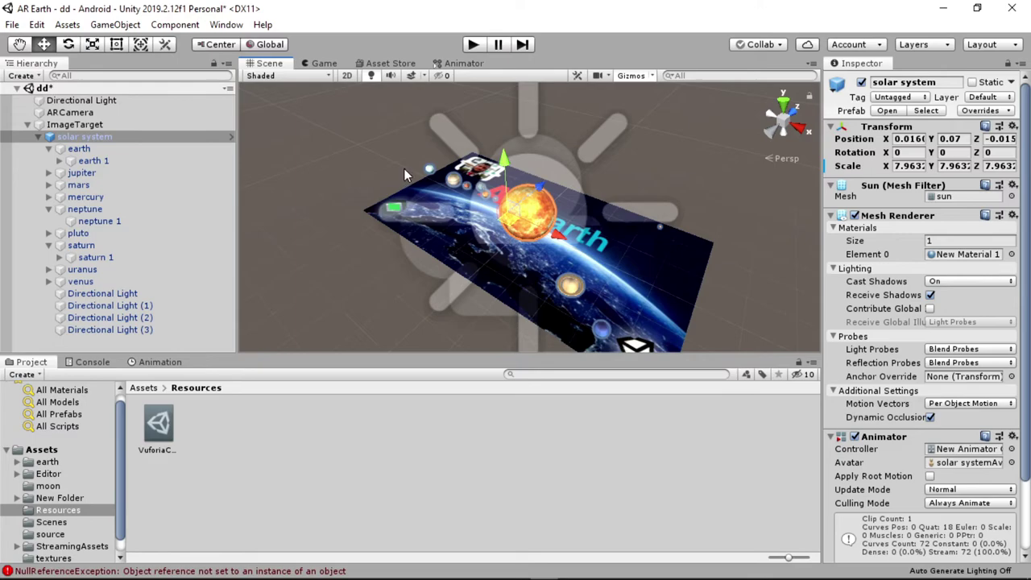
click(430, 172)
click(81, 269)
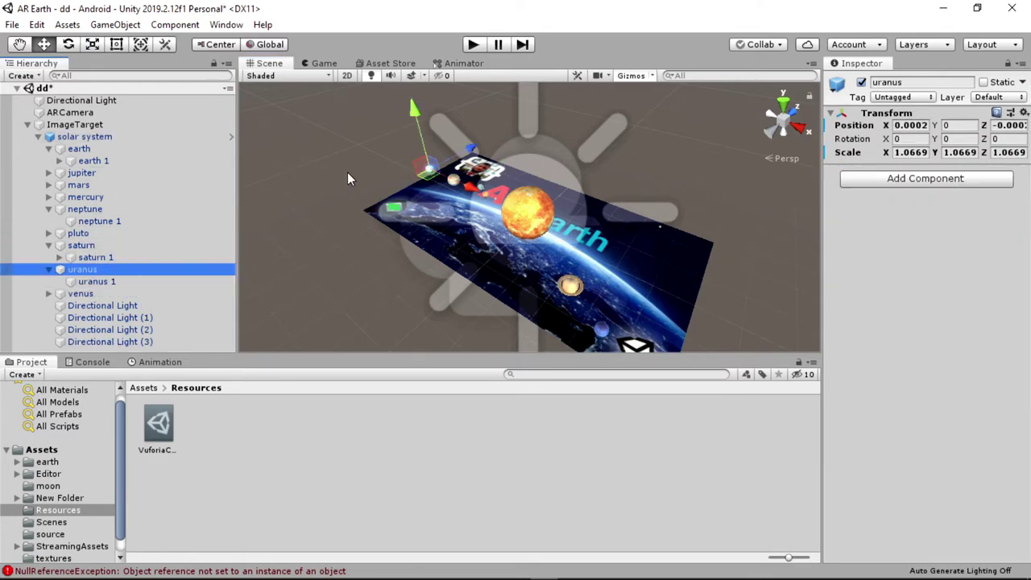
drag(455, 188, 475, 189)
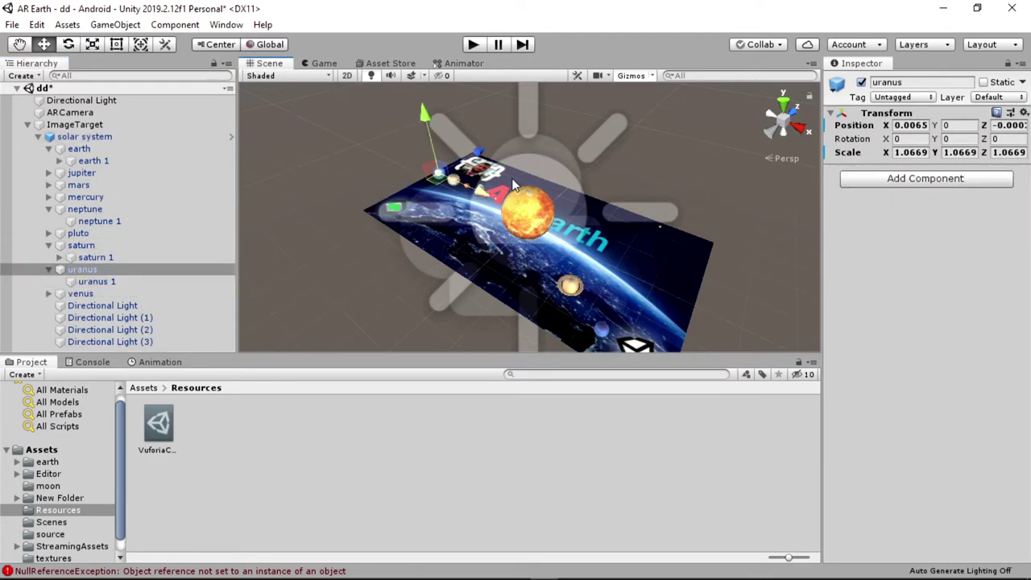
click(541, 173)
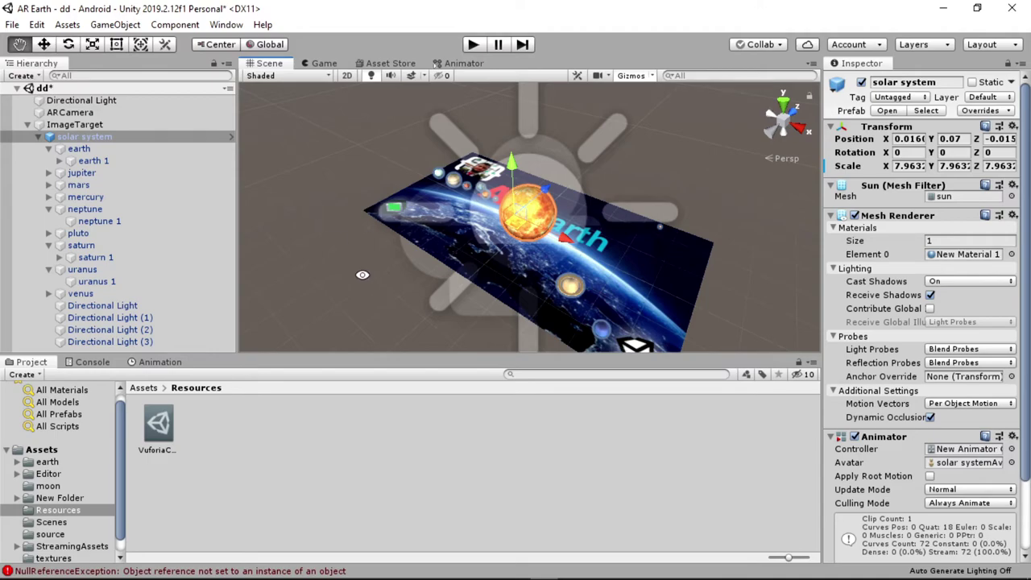
mouse_move(362, 275)
alt+mouse_down()
mouse_move(449, 200)
mouse_move(491, 214)
alt+mouse_up()
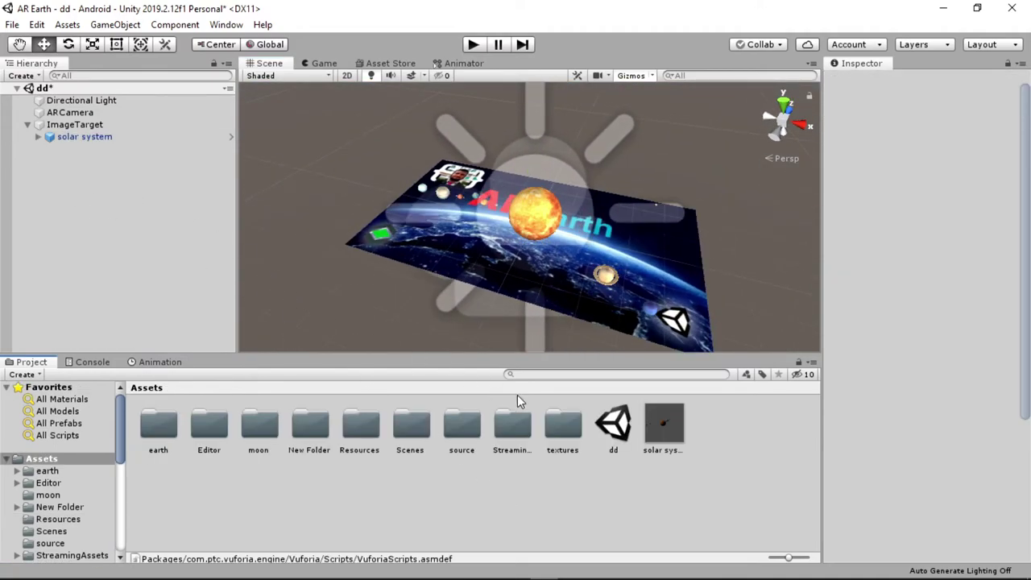
- Open the solar system's Animator Controller and preview its animation clip
click(54, 139)
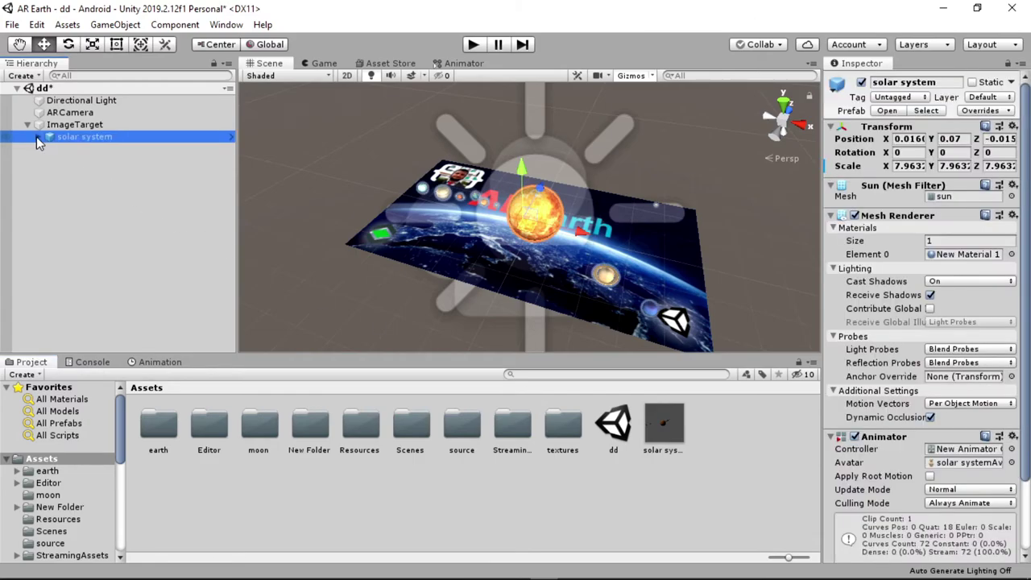
scroll(939, 435, down, 3)
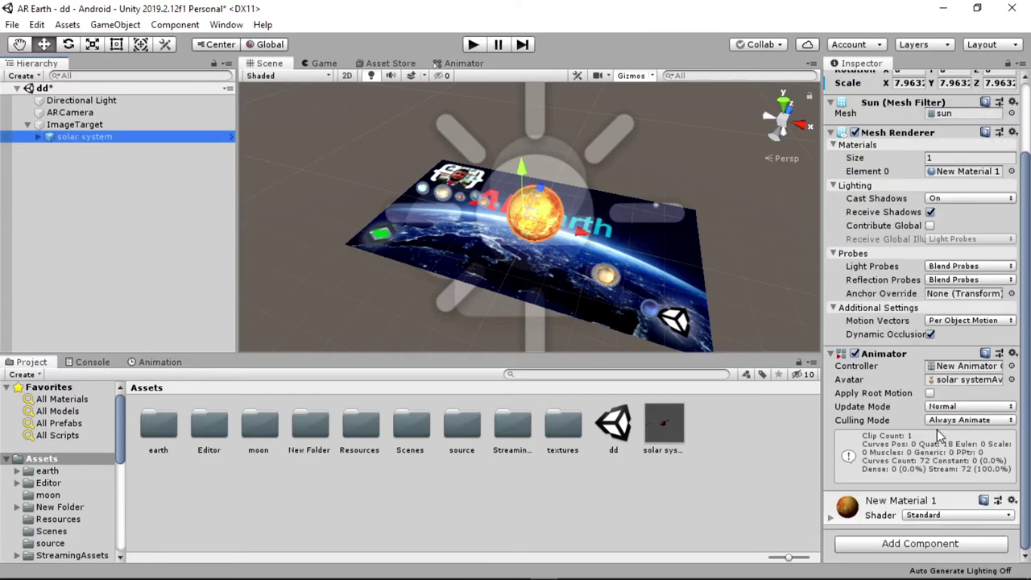
double_click(963, 366)
click(686, 195)
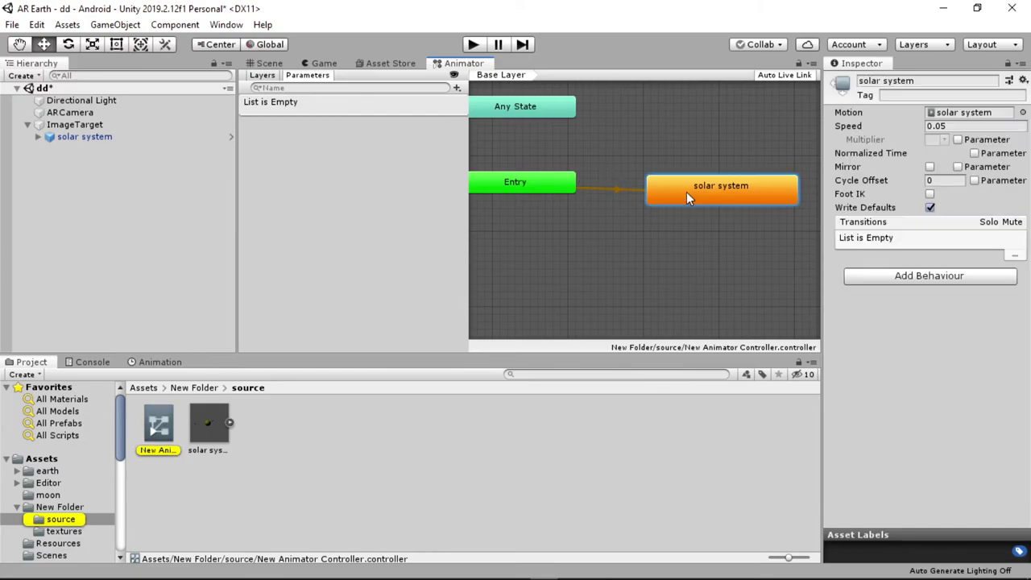
click(229, 426)
scroll(333, 479, down, 2)
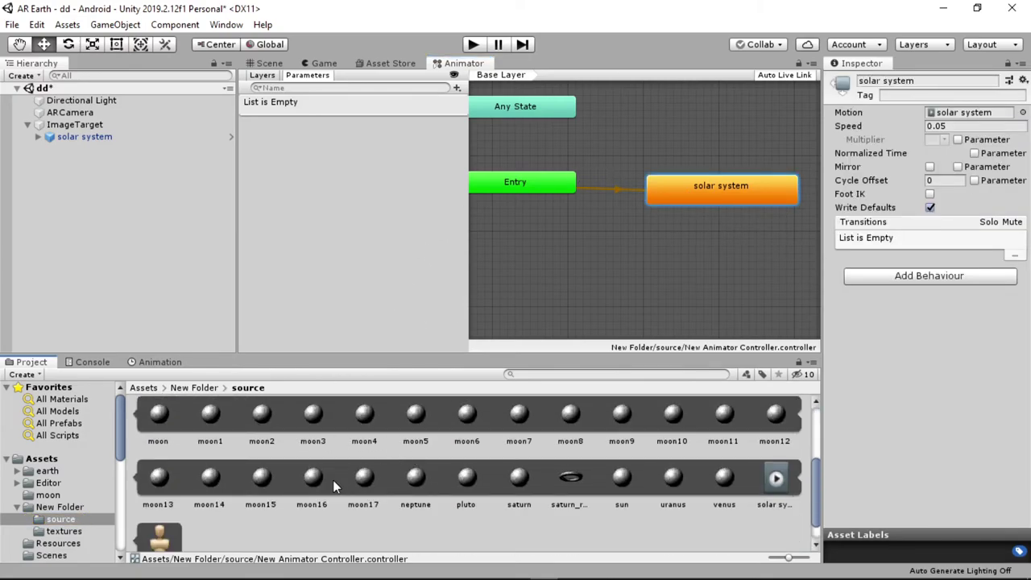
scroll(451, 437, down, 1)
click(776, 452)
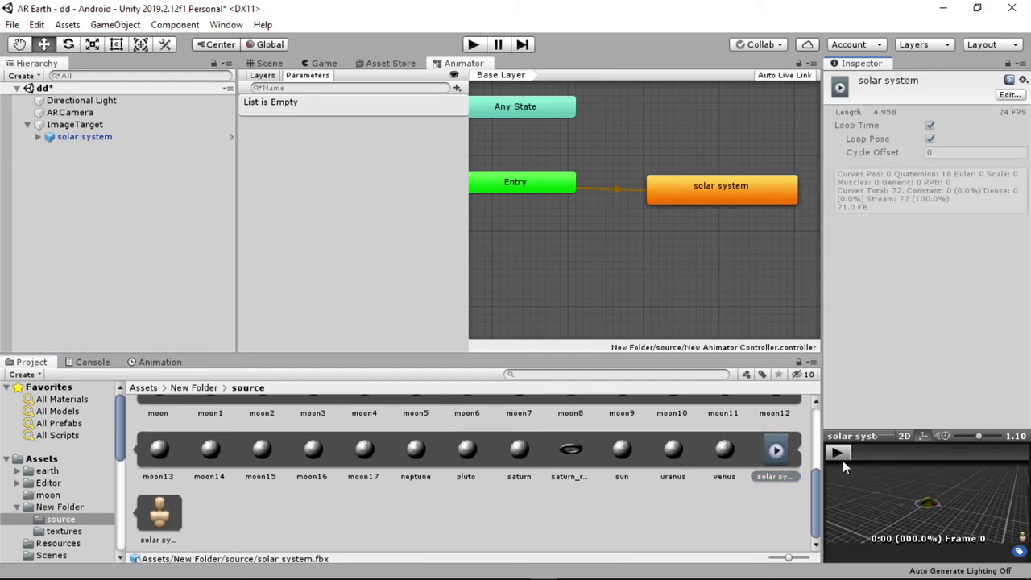
click(837, 454)
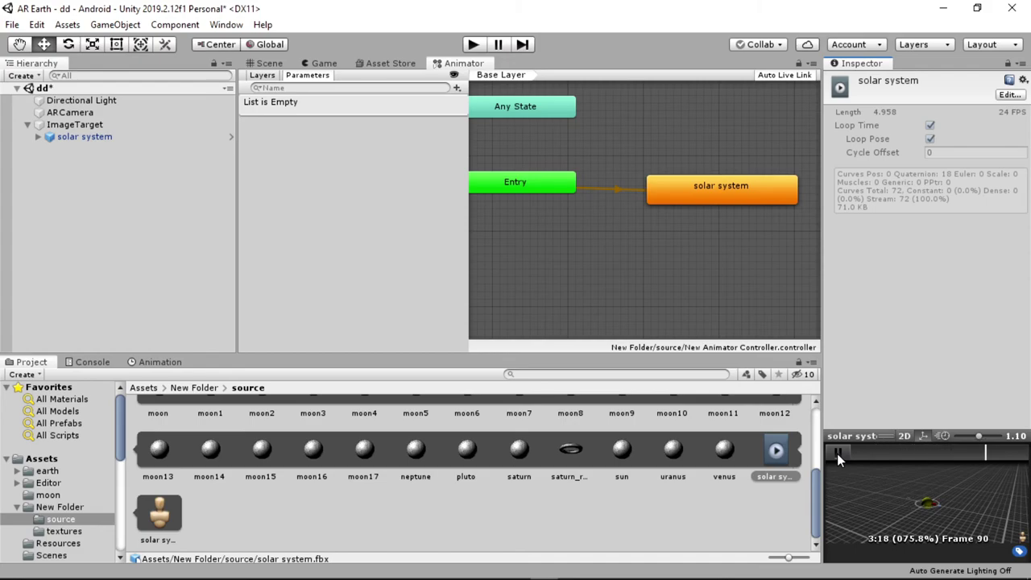
click(837, 453)
- Build the AR scene for Android from Build Settings
click(14, 25)
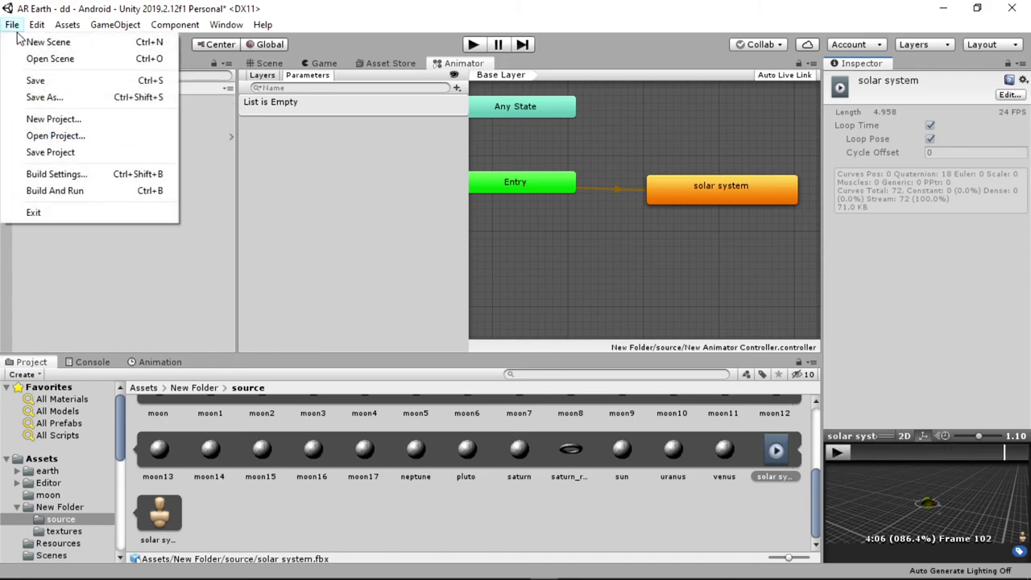
click(114, 179)
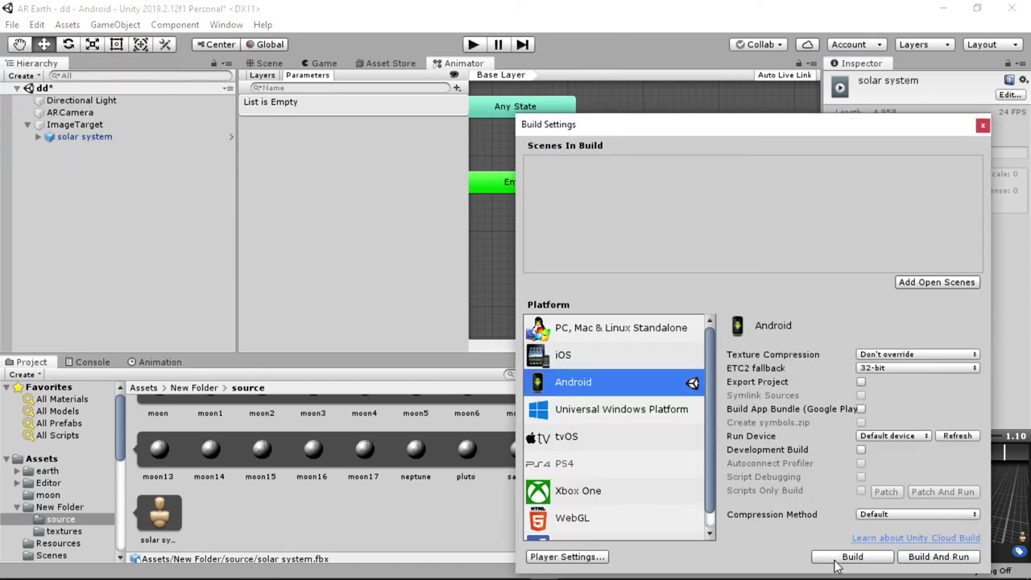
click(836, 559)
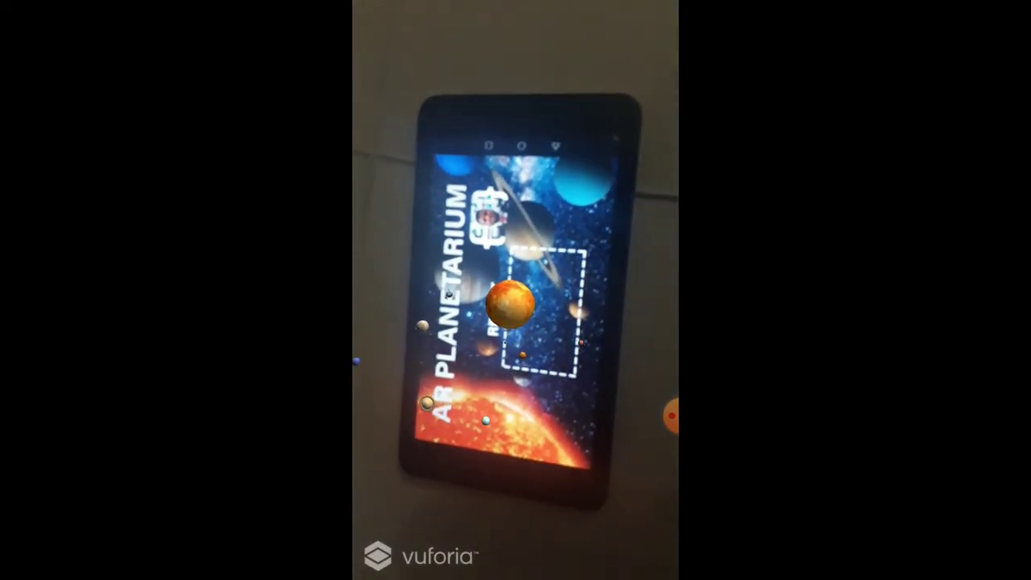